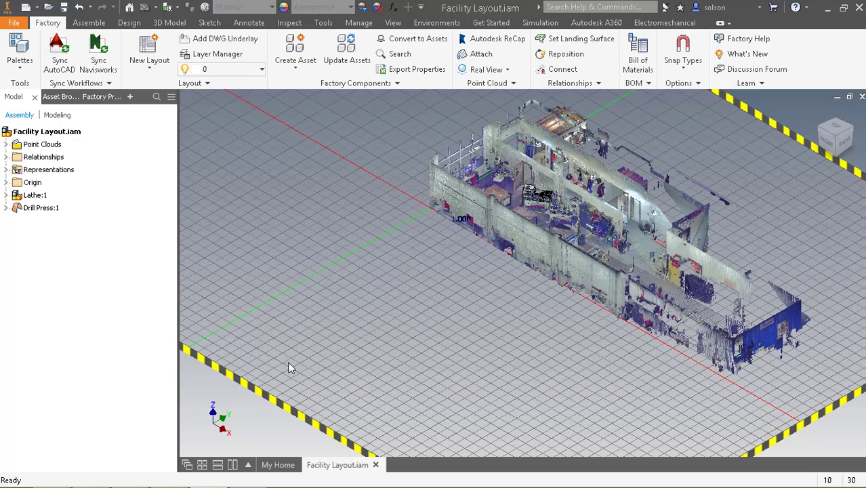
Pan and zoom the facility point cloud in on the lathe and worktable area
middle_click_drag(433, 278, 525, 223)
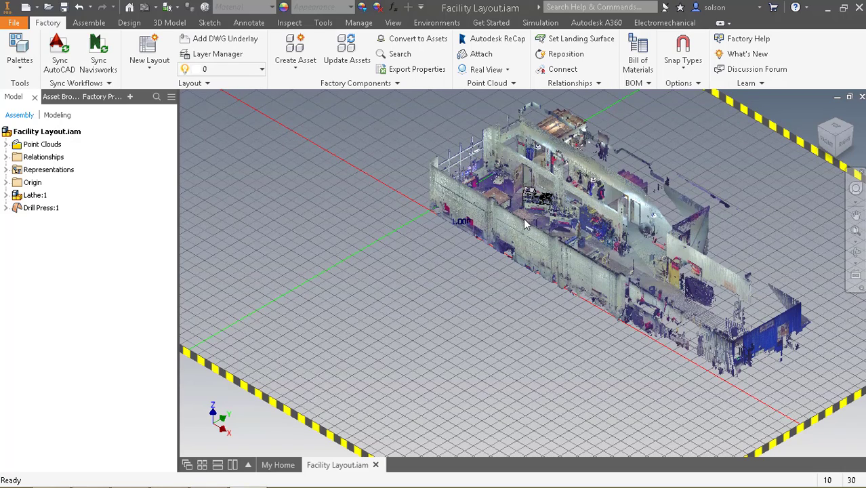
scroll(525, 224, "down", 3)
scroll(527, 217, "down", 5)
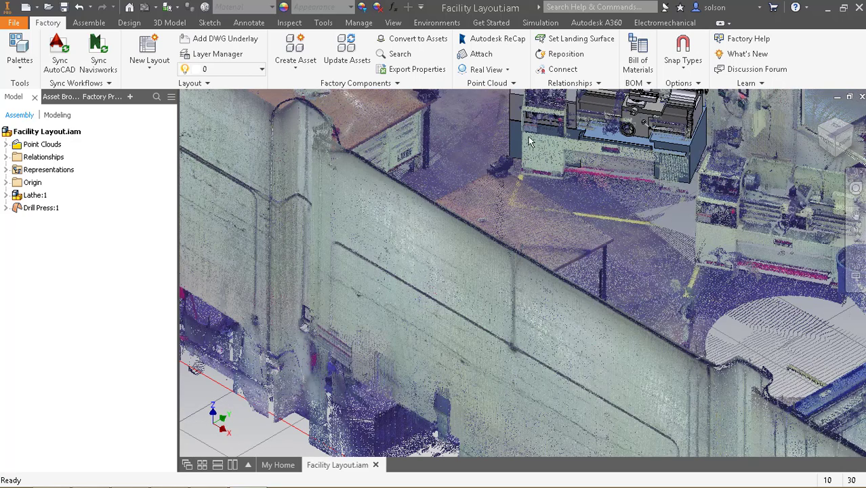
Turn on the Real View scan position indicators and their name labels
left_click(509, 72)
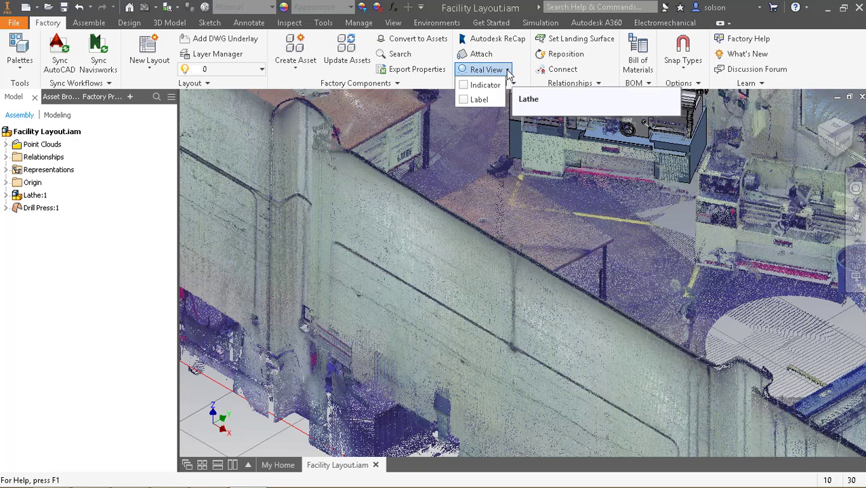
left_click(464, 84)
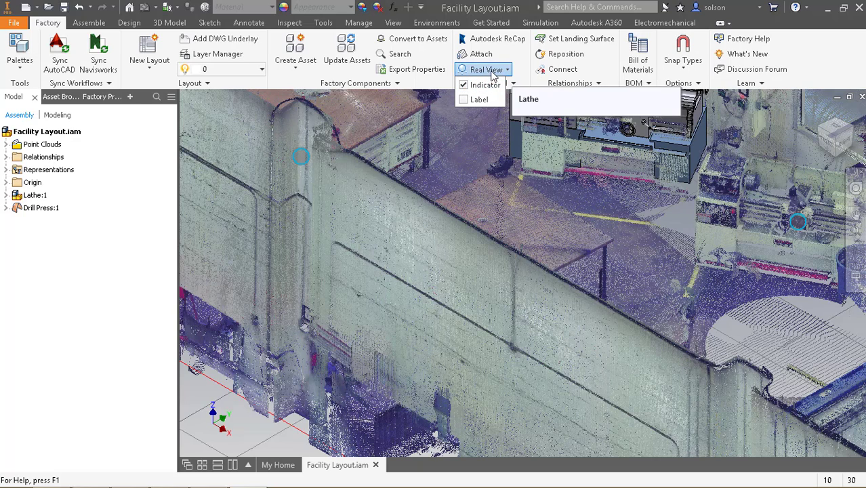
left_click(464, 99)
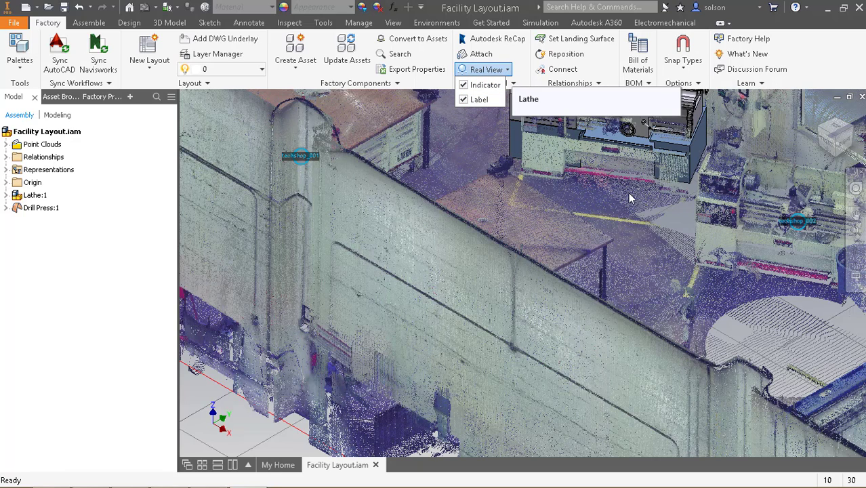
left_click(553, 182)
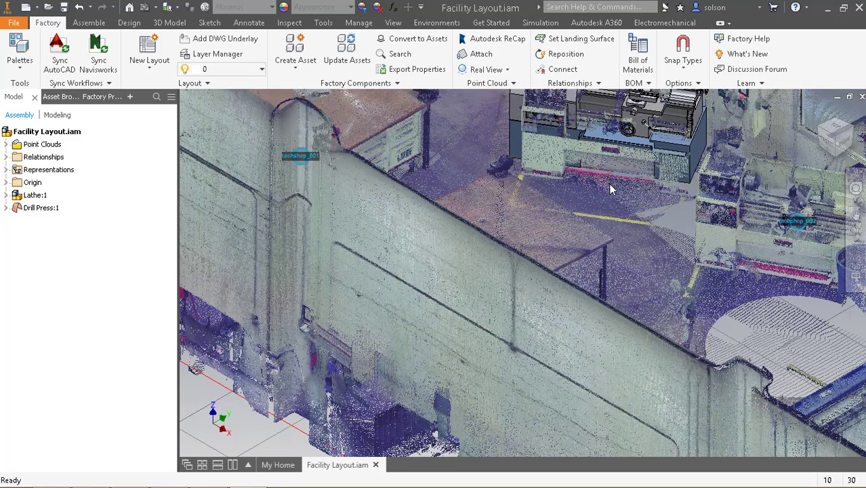
Pan and zoom the point cloud back to the lathe area
scroll(617, 201, "down", 5)
middle_click_drag(616, 201, 592, 203)
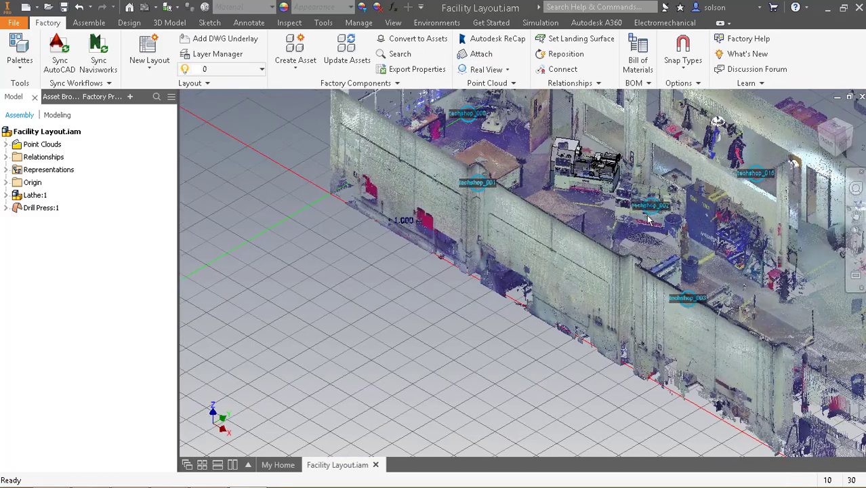
scroll(645, 216, "up", 5)
scroll(645, 215, "up", 3)
scroll(657, 213, "down", 2)
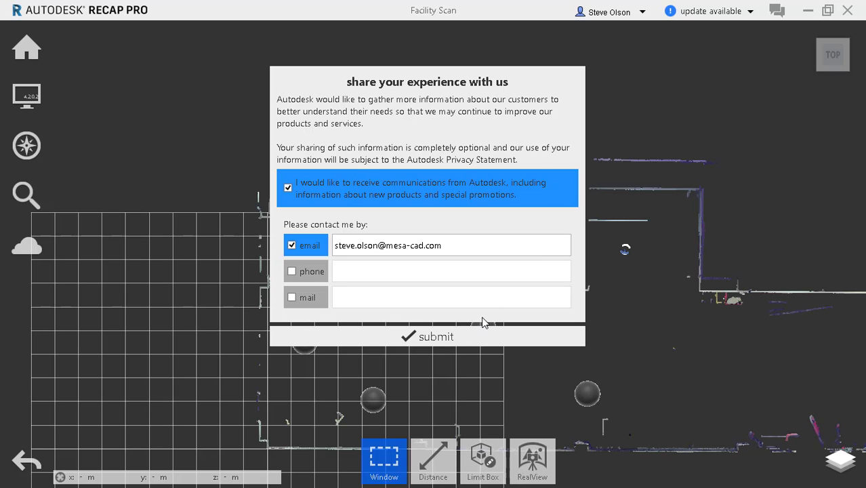
Dismiss the feedback survey, look around the panorama, and move to the scan position beside the worktable
left_click(443, 334)
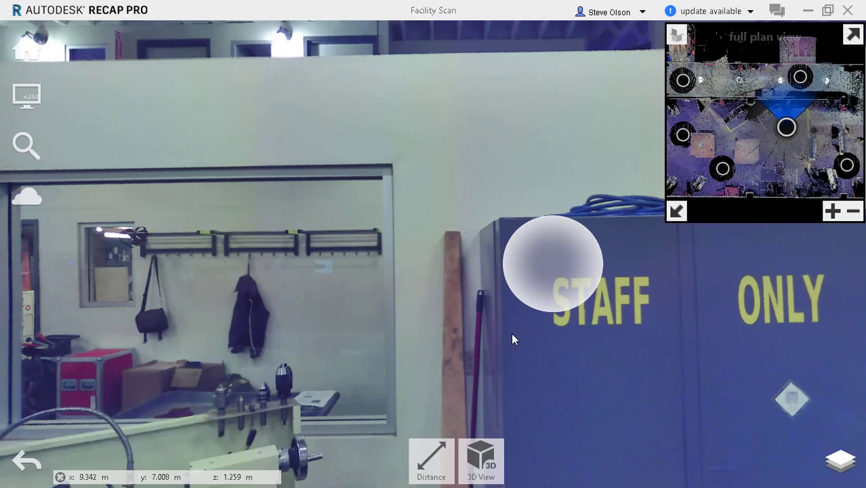
left_click_drag(512, 340, 321, 315)
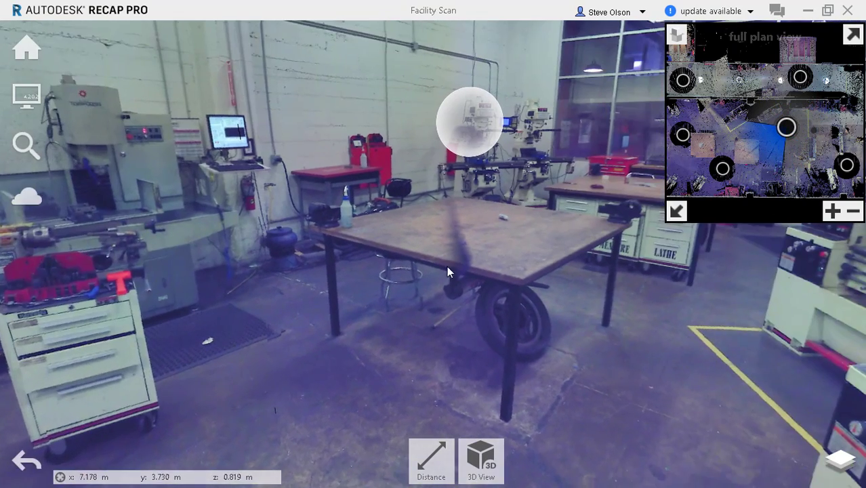
left_click_drag(447, 266, 405, 291)
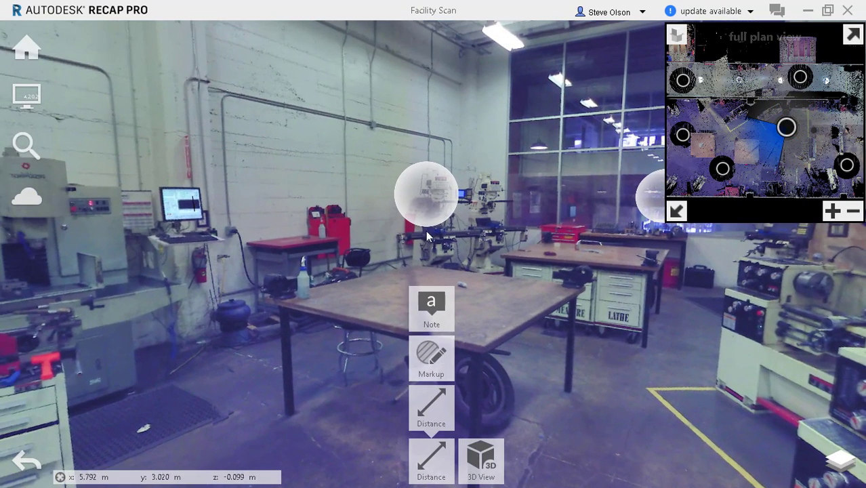
left_click(421, 191)
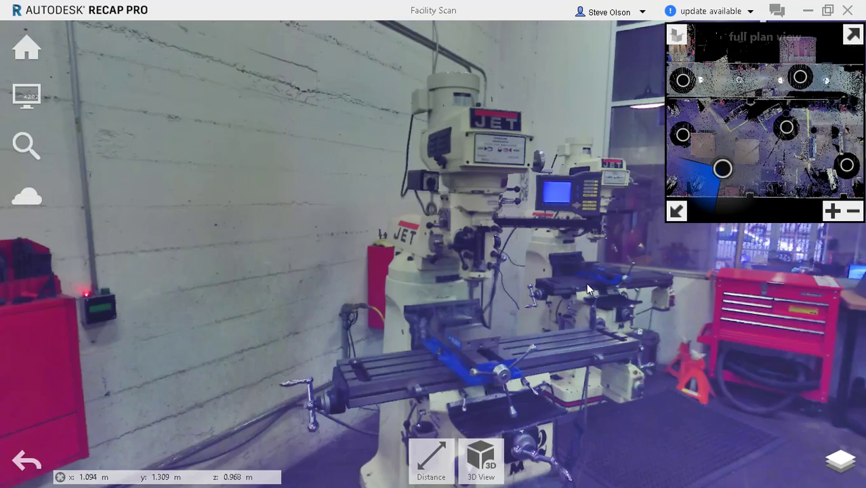
left_click_drag(581, 291, 490, 241)
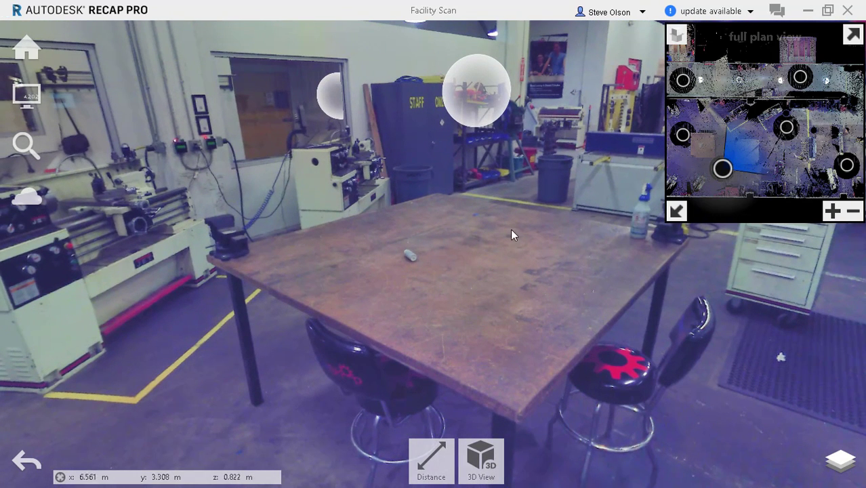
Measure the worktable's length with an X Ortho distance measurement of 1.787 m
mouse_move(435, 469)
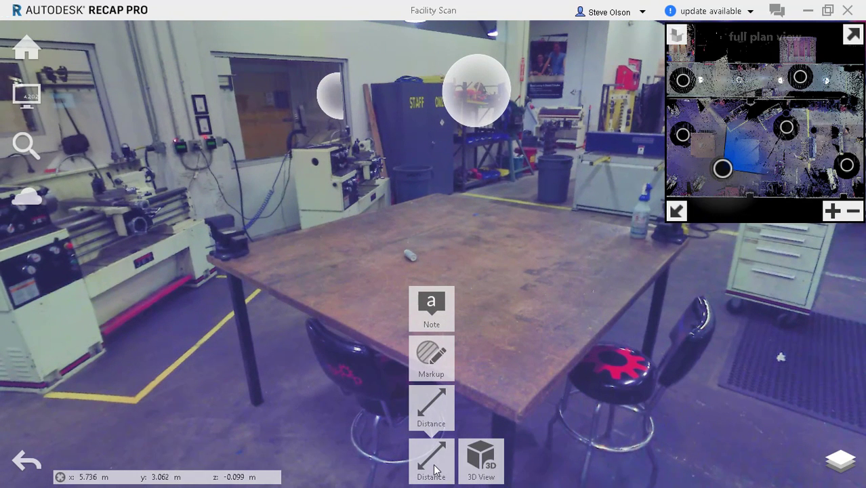
left_click(431, 406)
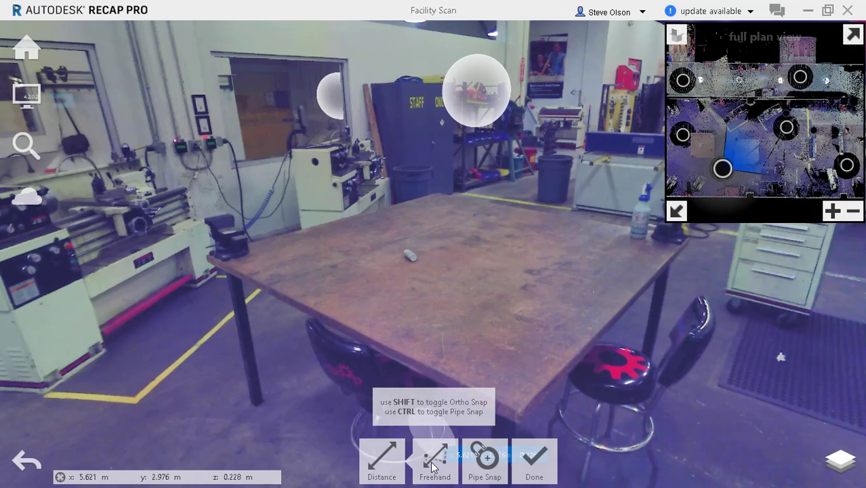
mouse_move(435, 461)
mouse_move(437, 359)
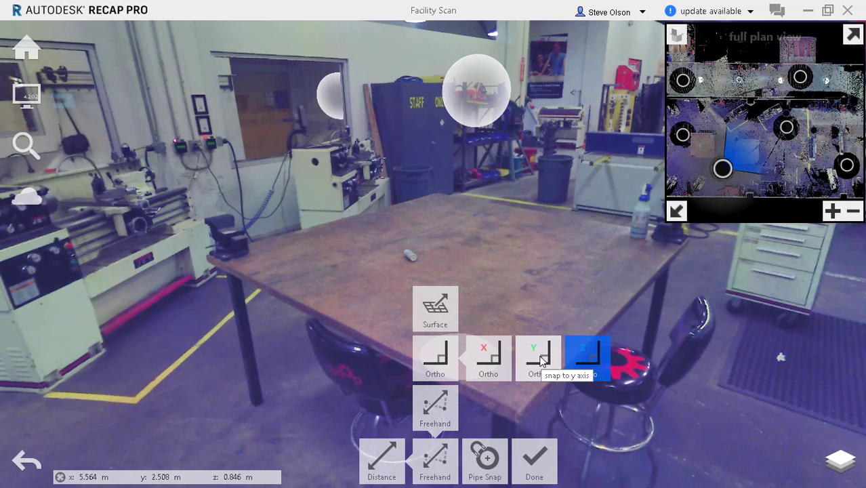
left_click(488, 355)
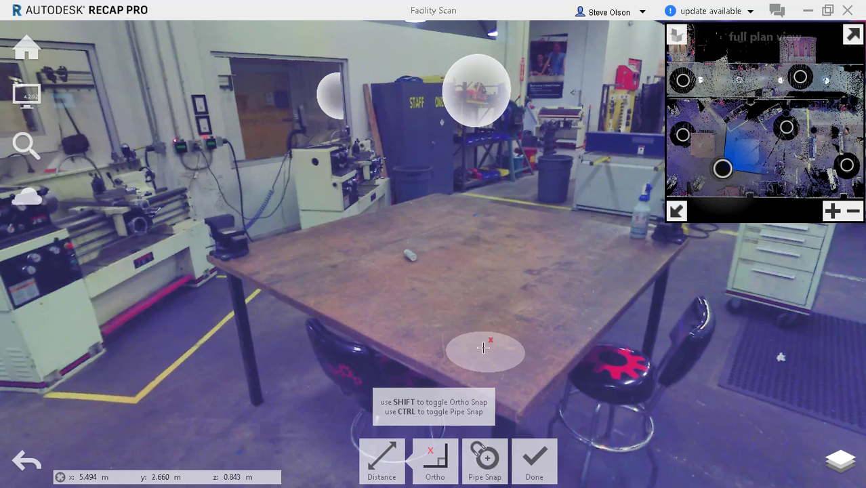
left_click(340, 319)
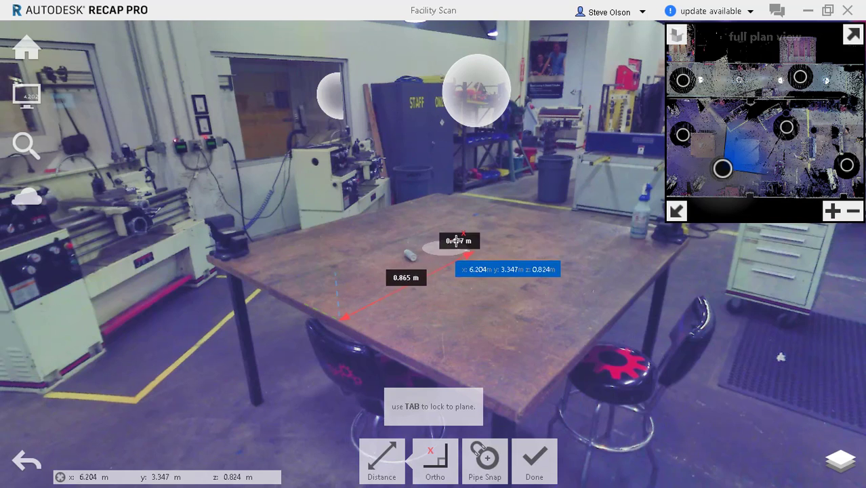
scroll(552, 213, "up", 2)
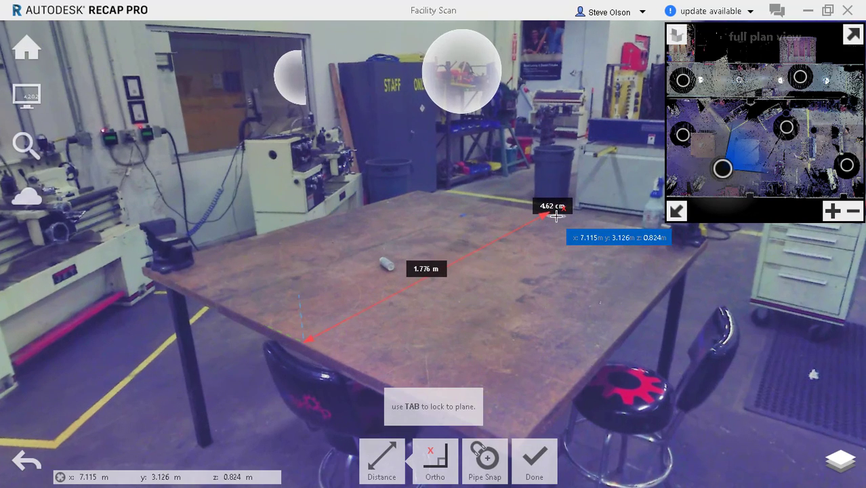
scroll(552, 213, "up", 3)
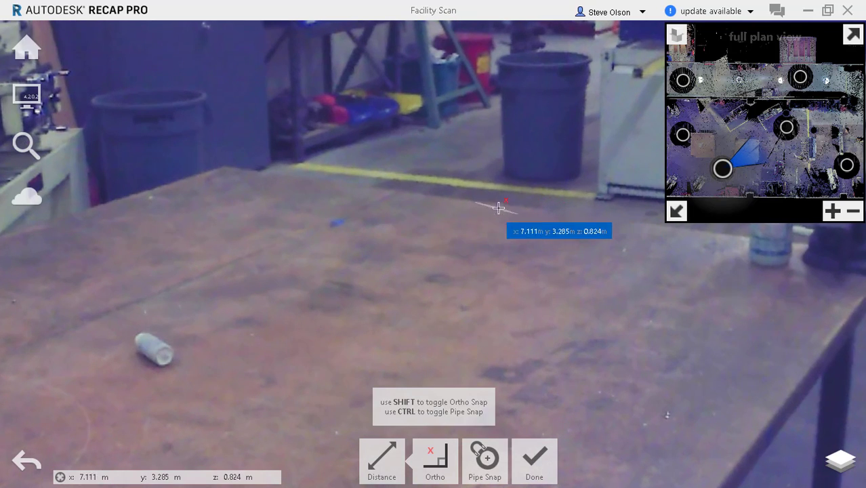
left_click(501, 208)
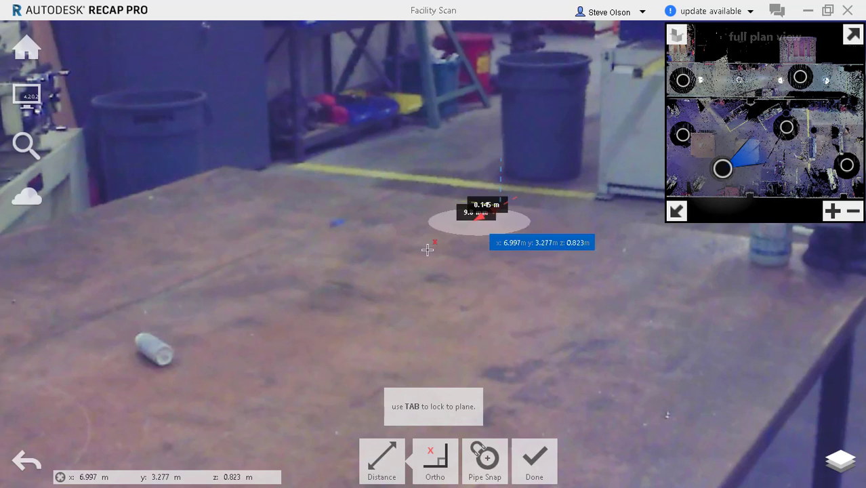
scroll(296, 303, "down", 3)
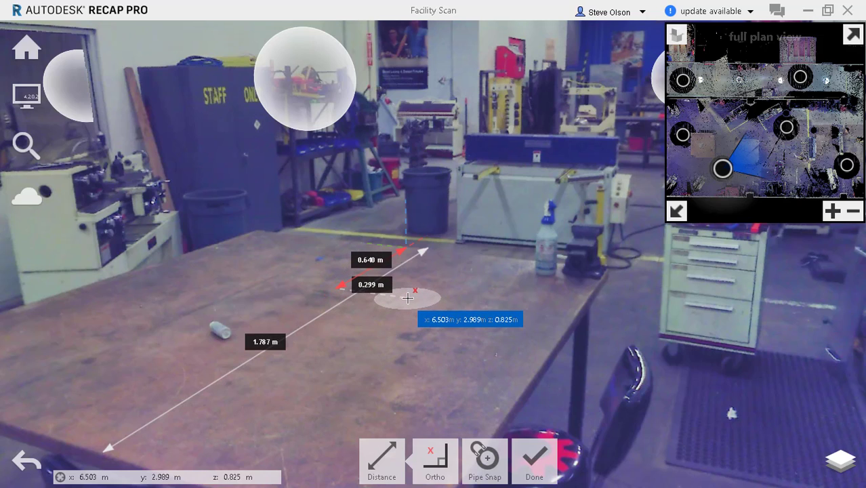
Add Y Ortho worktable measurements of 0.886 m and 1.756 m, then move to another scan position
mouse_move(435, 455)
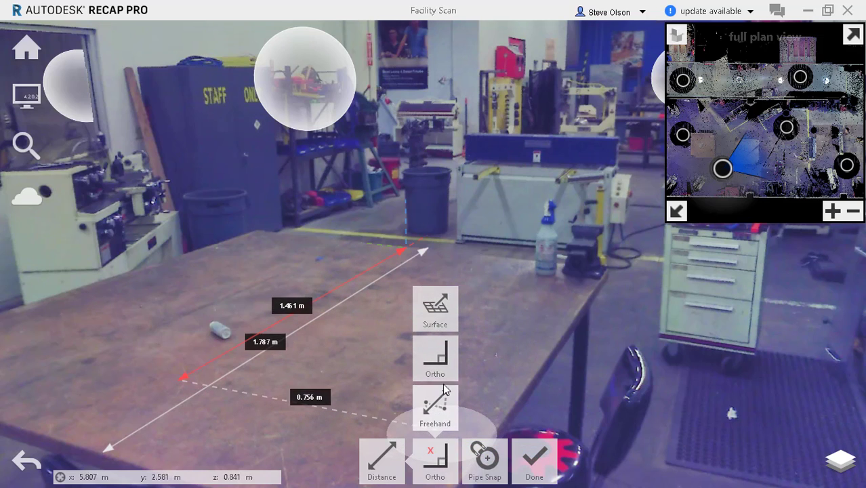
mouse_move(435, 356)
left_click(538, 354)
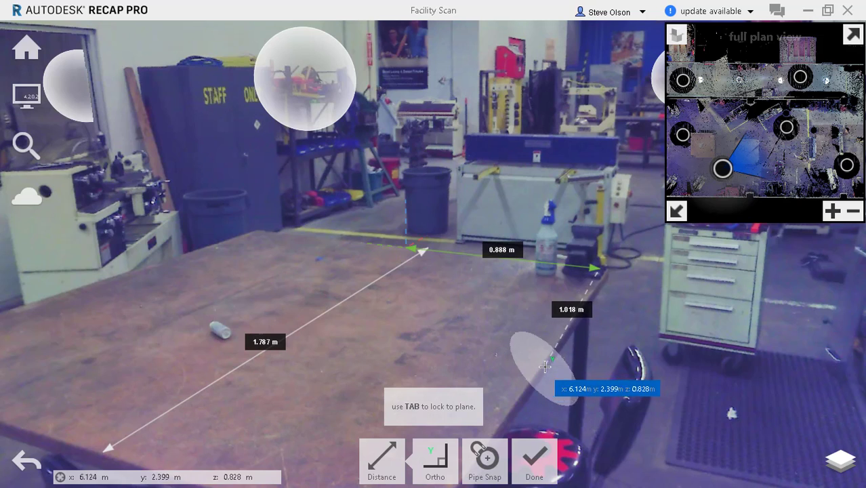
left_click(527, 366)
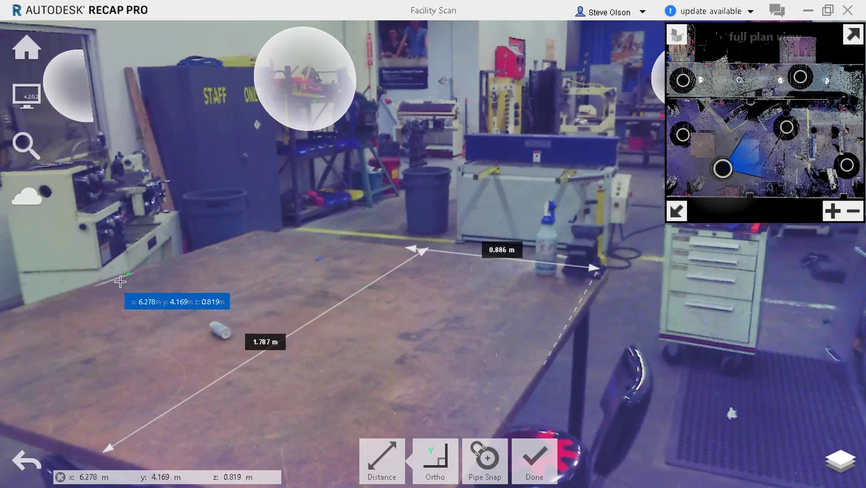
left_click(120, 281)
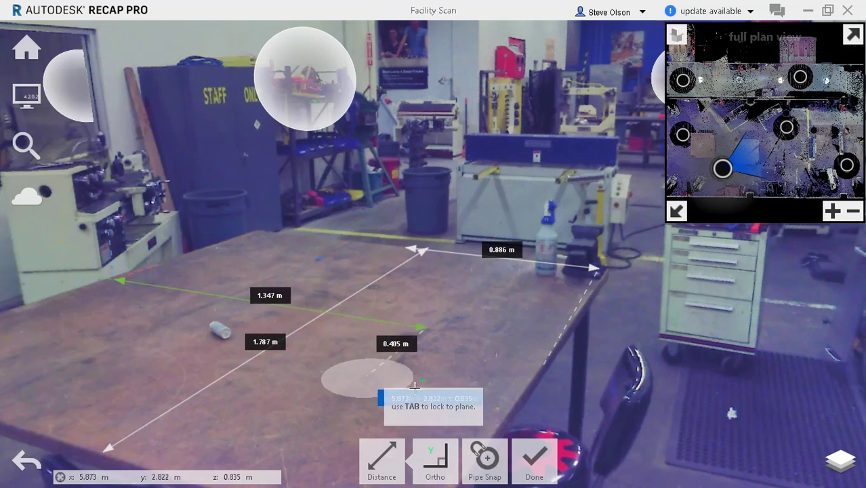
left_click(516, 402)
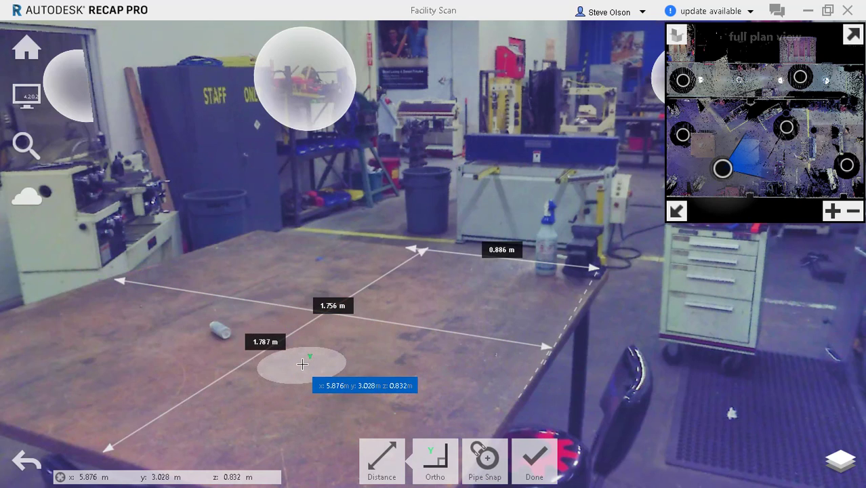
left_click(343, 359)
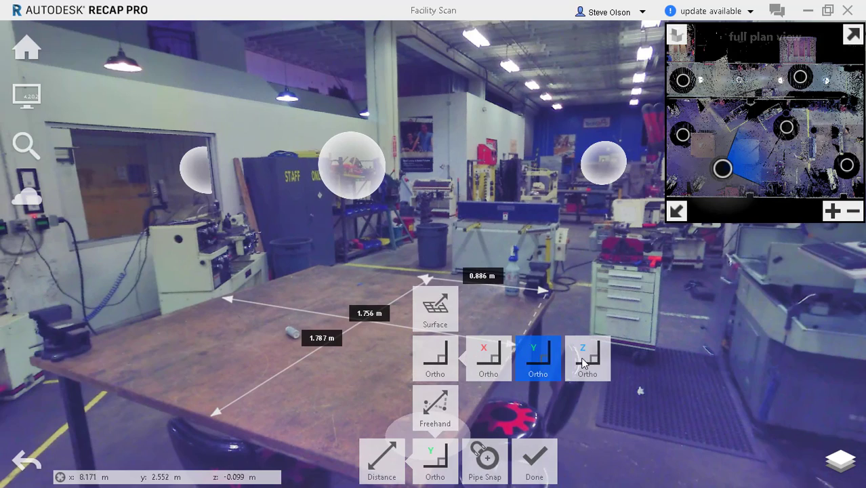
Measure the worktable's 0.939 m height along Z from the tabletop downward
left_click(566, 359)
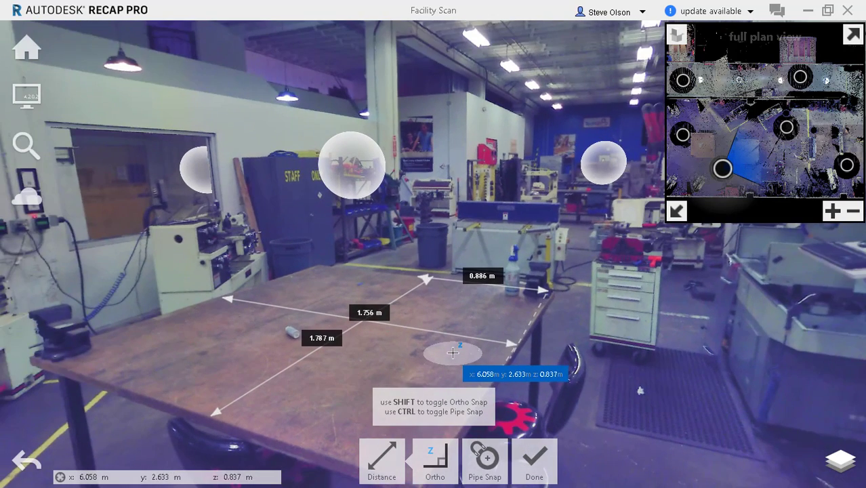
left_click_drag(384, 345, 352, 242)
left_click(351, 242)
left_click(367, 387)
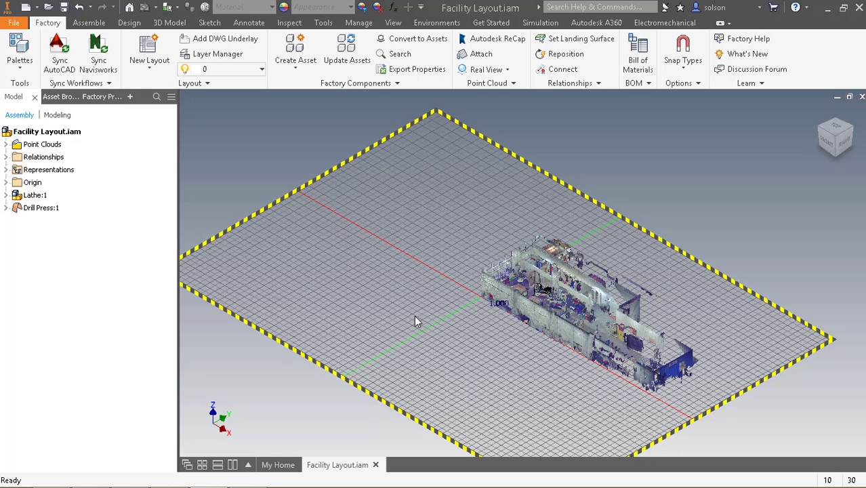
Start Part1 from the Standard.ipt template with a 2D sketch on the XZ origin plane
left_click(26, 8)
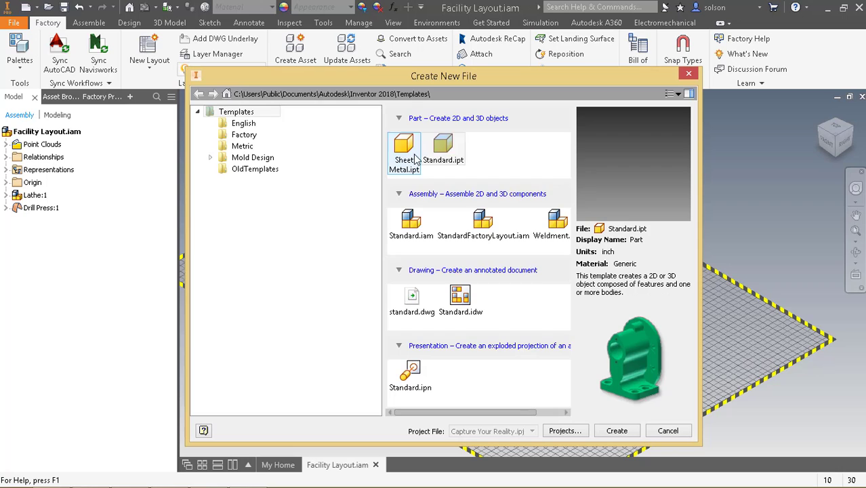
double_click(443, 151)
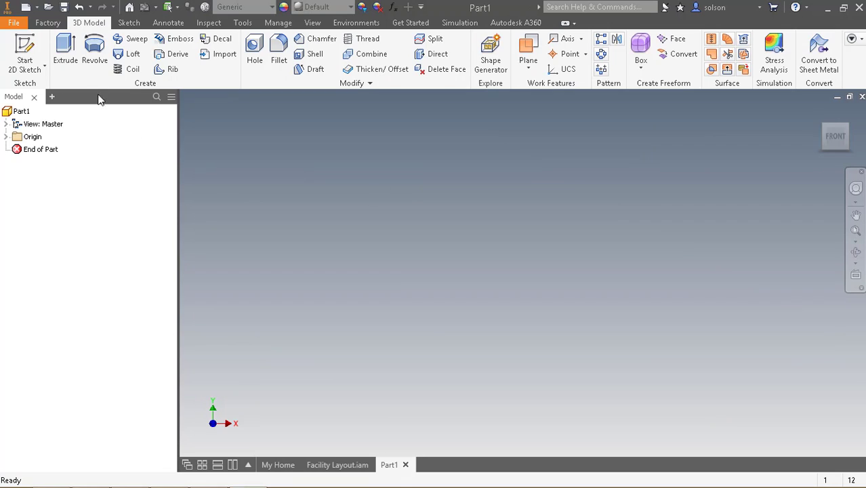
left_click(20, 54)
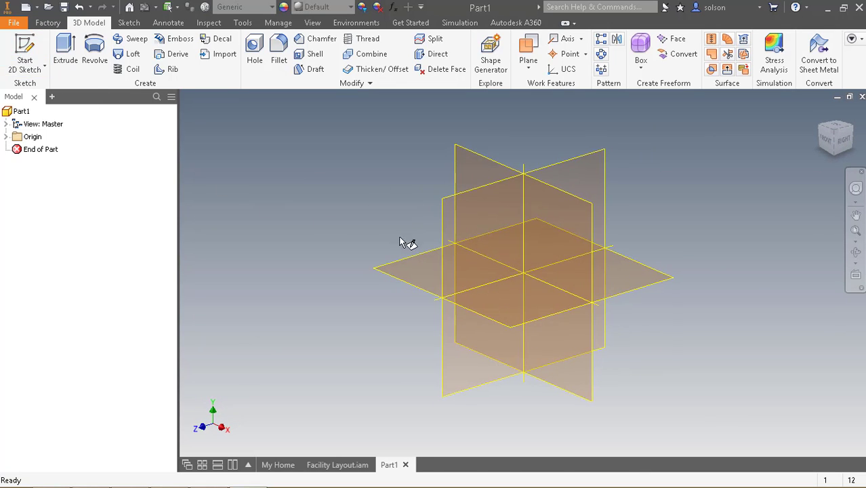
left_click(416, 269)
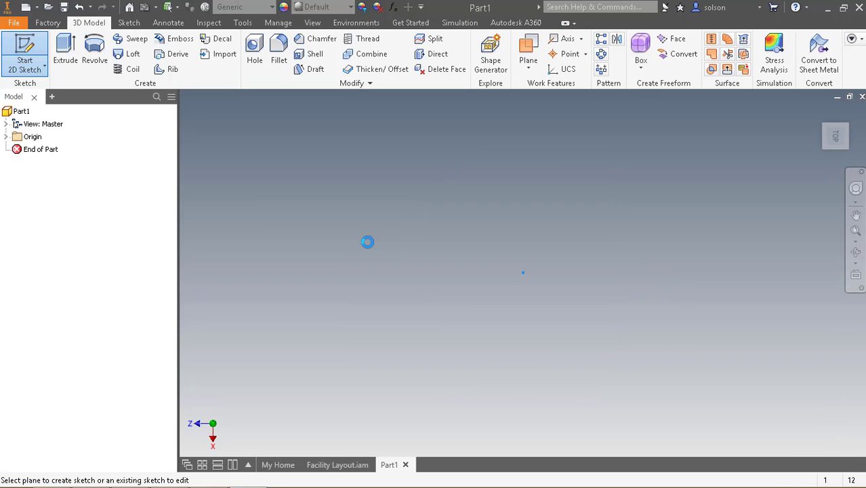
Draw a two-point center rectangle at the origin, 1.75 m (68.898 in) on each side
left_click(160, 70)
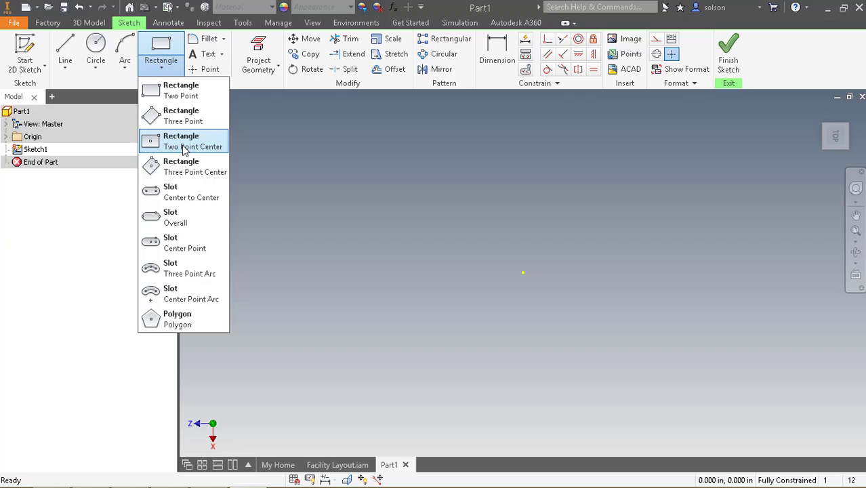
left_click(184, 143)
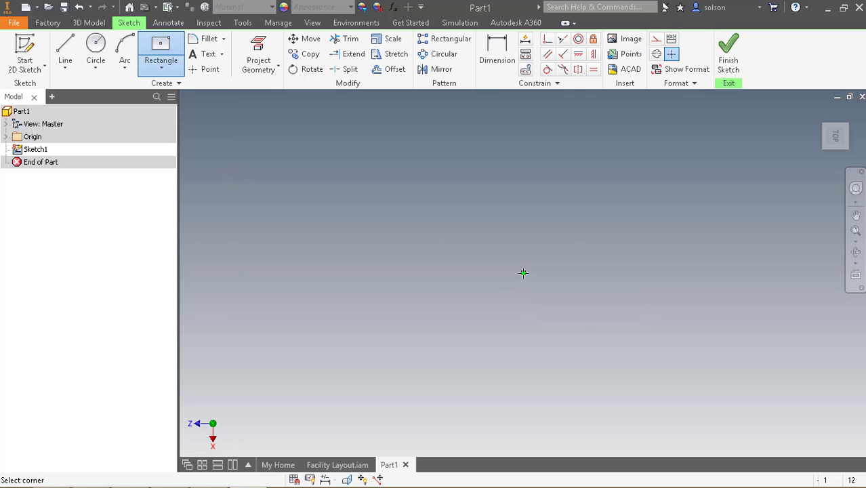
left_click(523, 272)
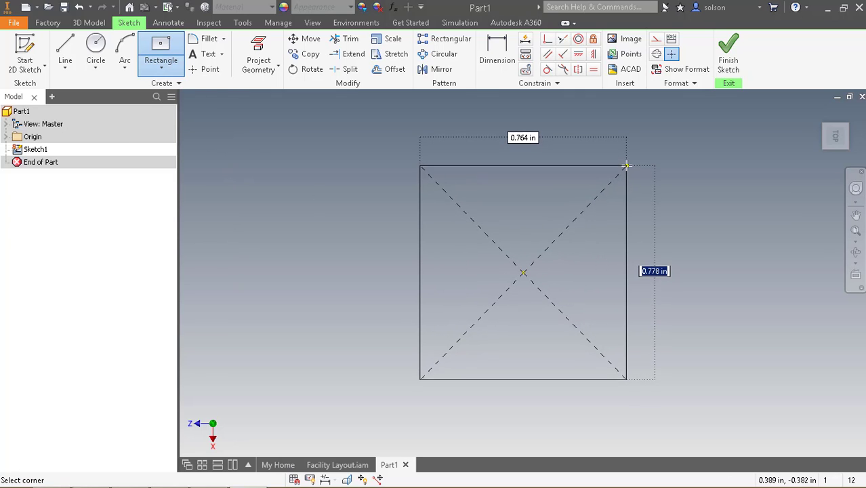
type("1.")
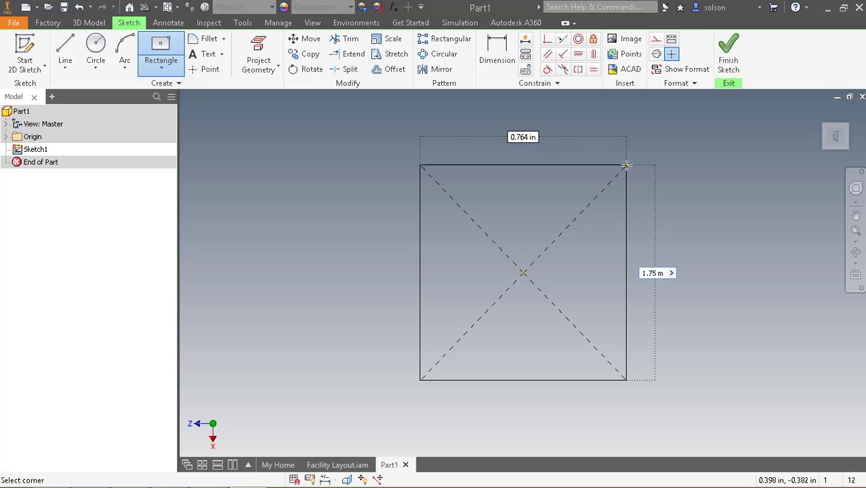
type("75 m")
key("Tab")
type("1")
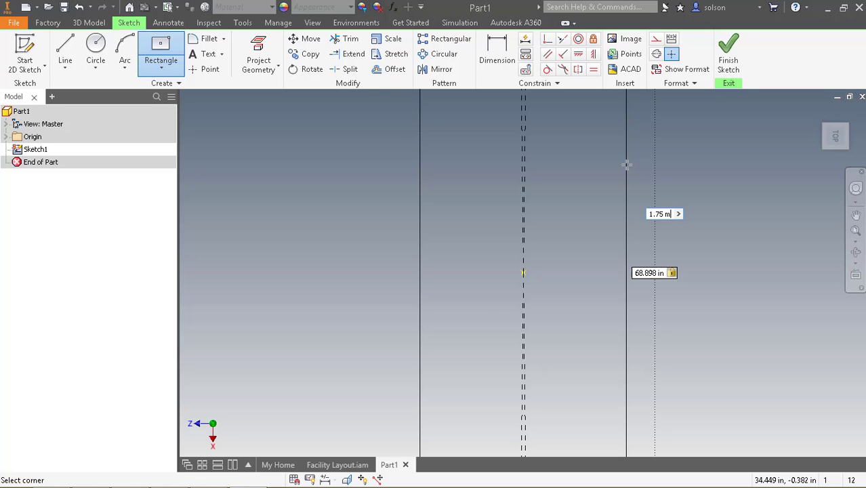
key("Escape")
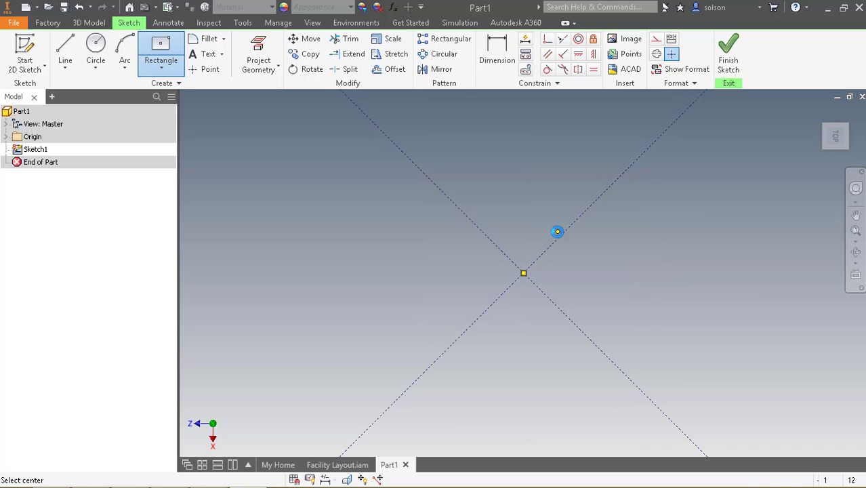
left_click(557, 232)
left_click(584, 259)
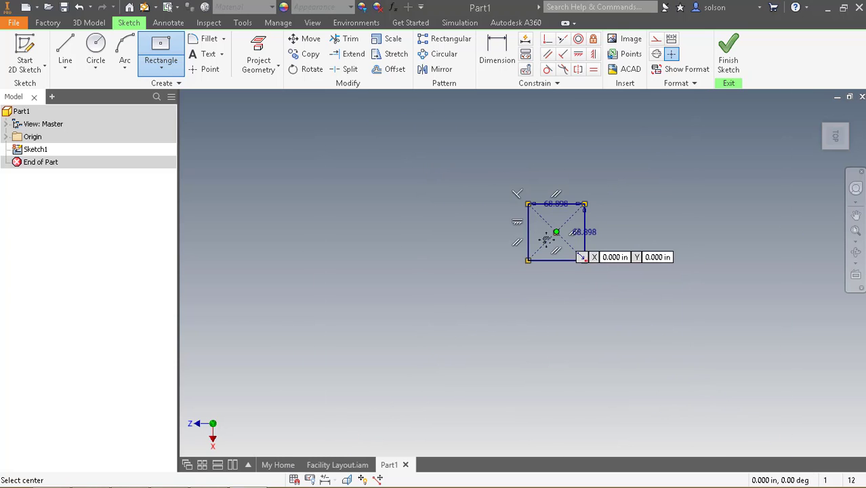
scroll(546, 239, "up", 10)
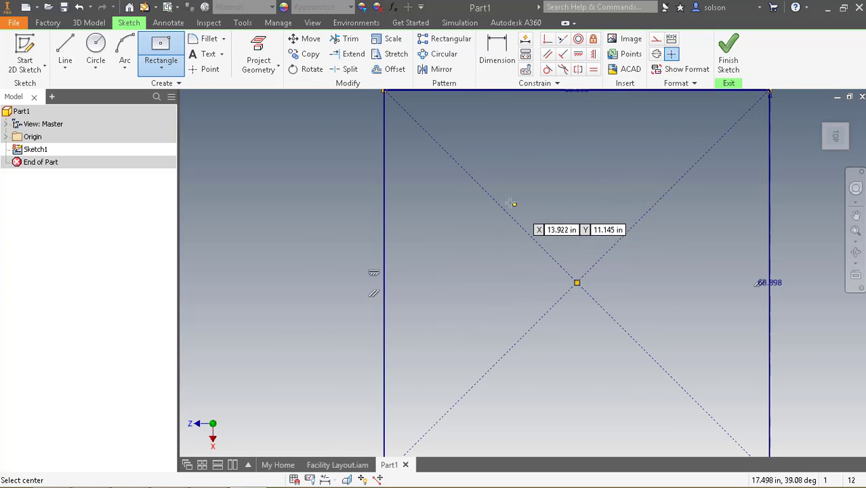
scroll(511, 203, "down", 3)
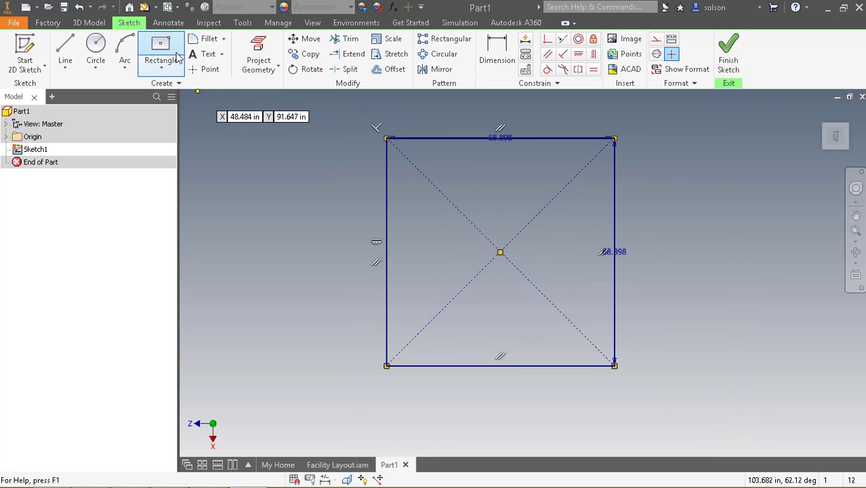
Draw a small two-point rectangle inside the square's top-left corner
left_click(163, 67)
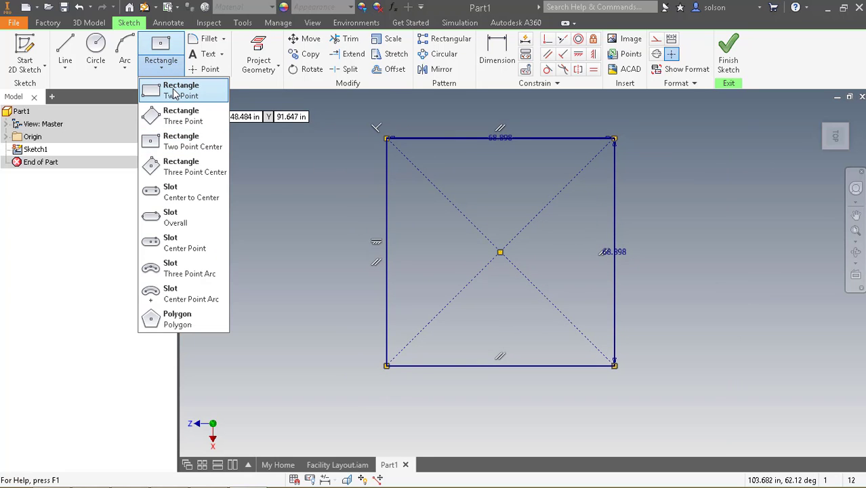
left_click(174, 90)
scroll(390, 161, "up", 6)
middle_click_drag(405, 201, 406, 246)
left_click(362, 134)
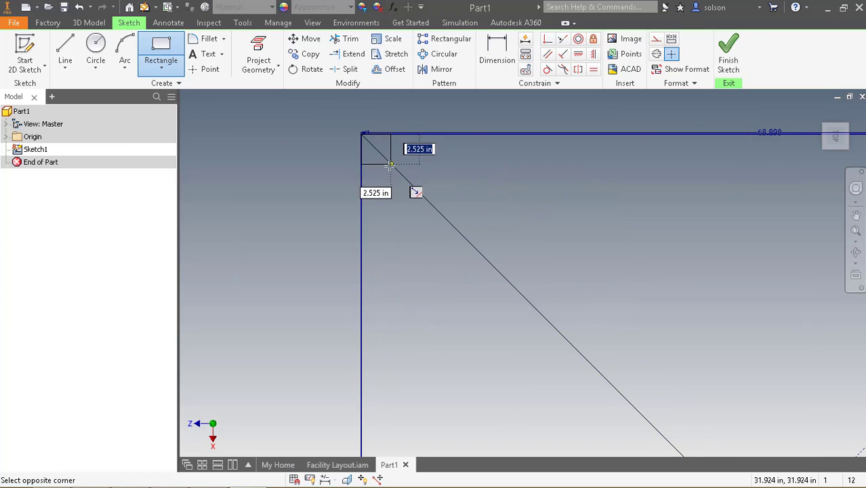
left_click(390, 164)
Add matching small rectangles at the top-right, bottom-right and bottom-left corners
scroll(414, 195, "down", 5)
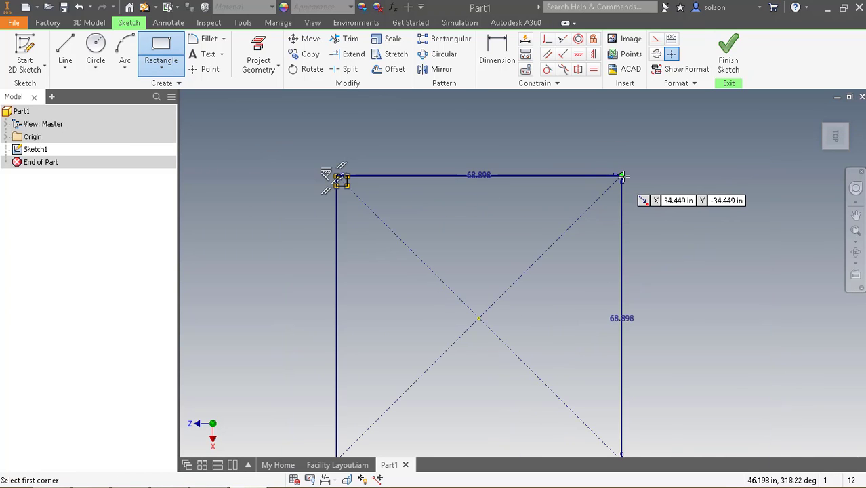
left_click(622, 176)
left_click(604, 194)
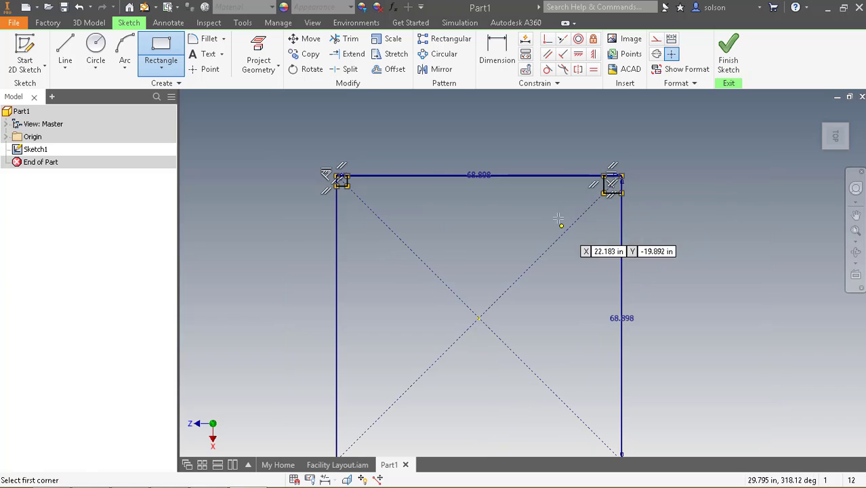
middle_click_drag(563, 222, 547, 156)
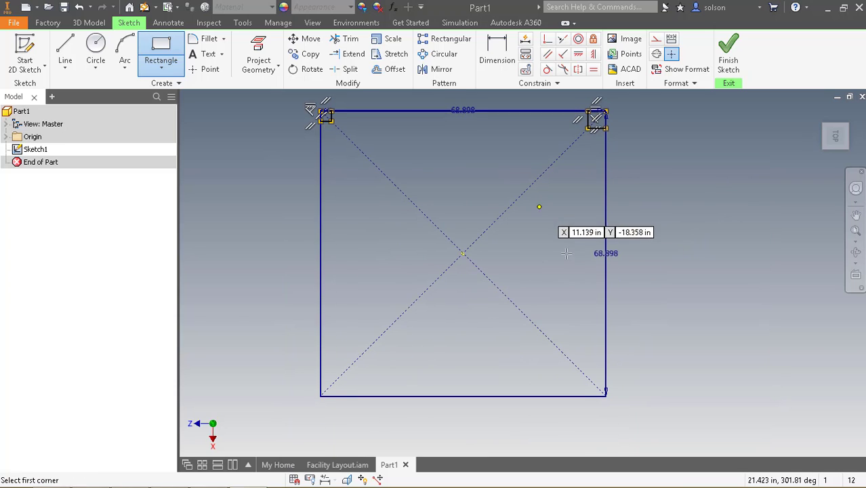
left_click(604, 395)
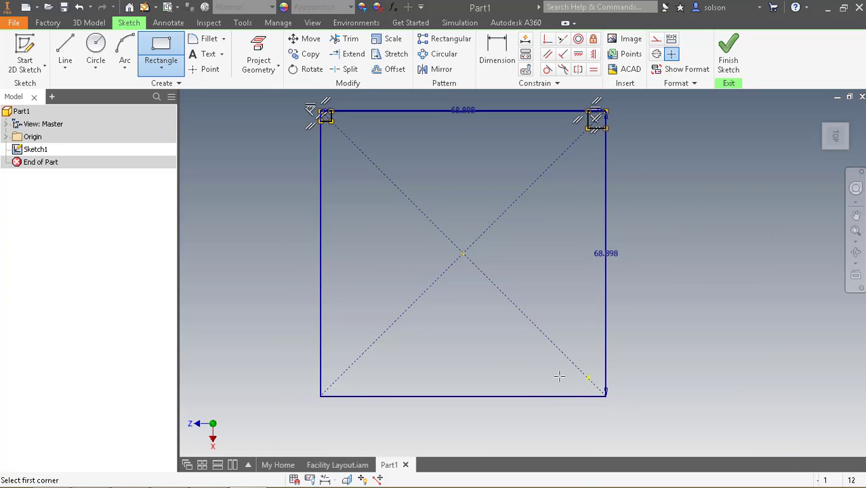
left_click(320, 395)
key("Escape")
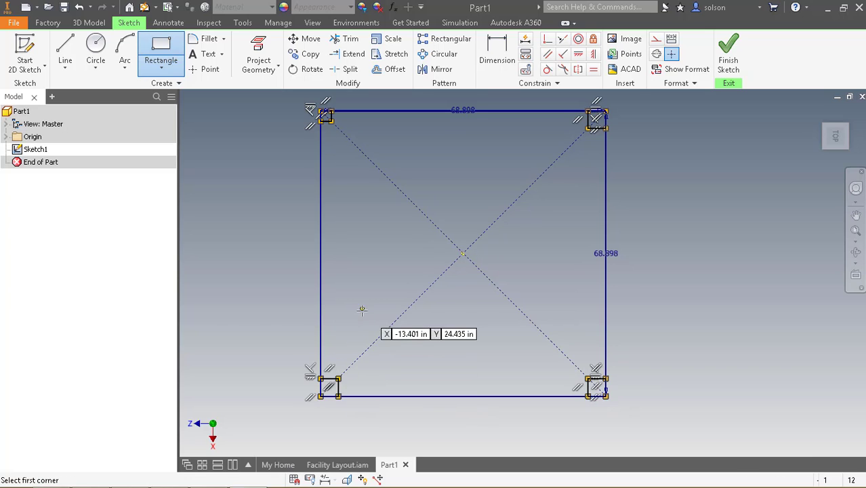
scroll(371, 180, "up", 4)
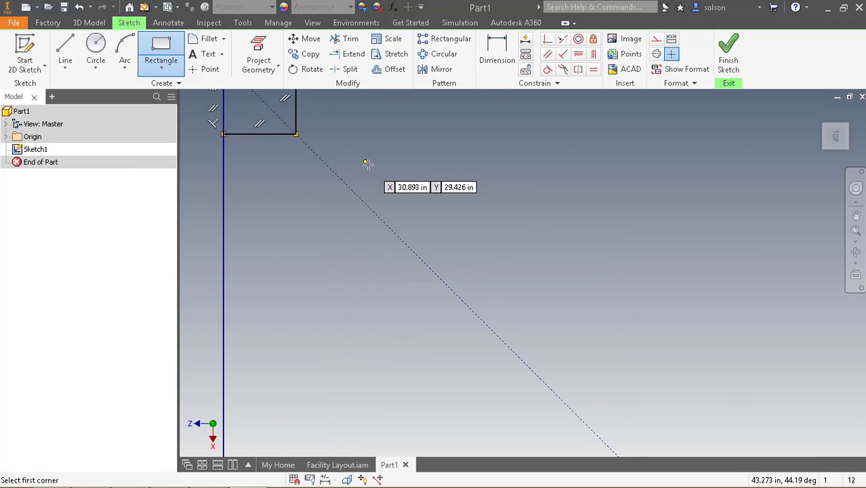
scroll(377, 175, "down", 3)
key("d")
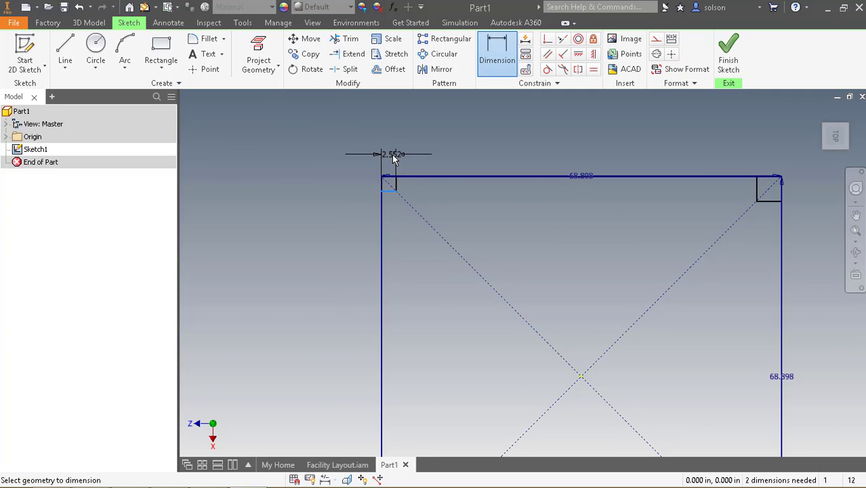
Dimension the top-left corner square's width to 5 in
left_click(400, 147)
type("5")
key("Return")
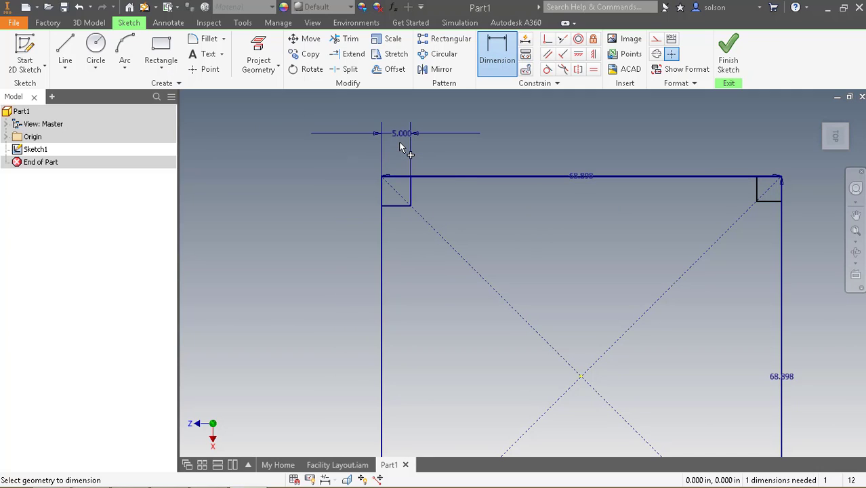
scroll(405, 190, "down", 2)
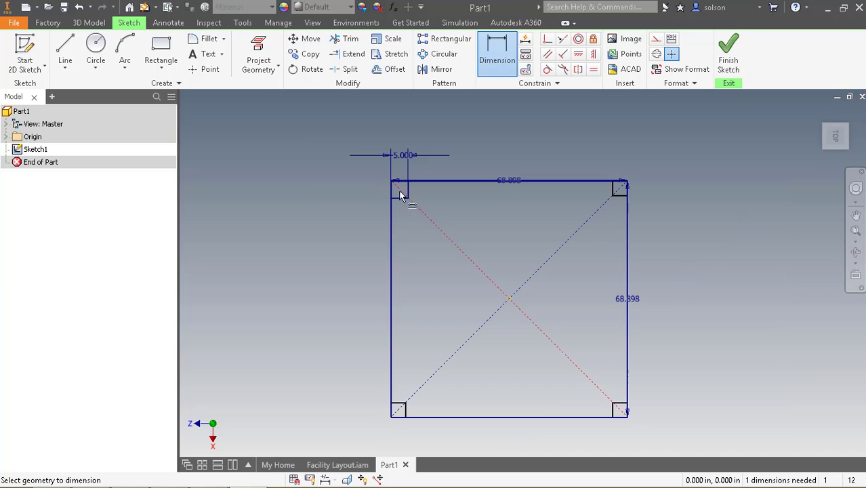
middle_click_drag(442, 221, 428, 214)
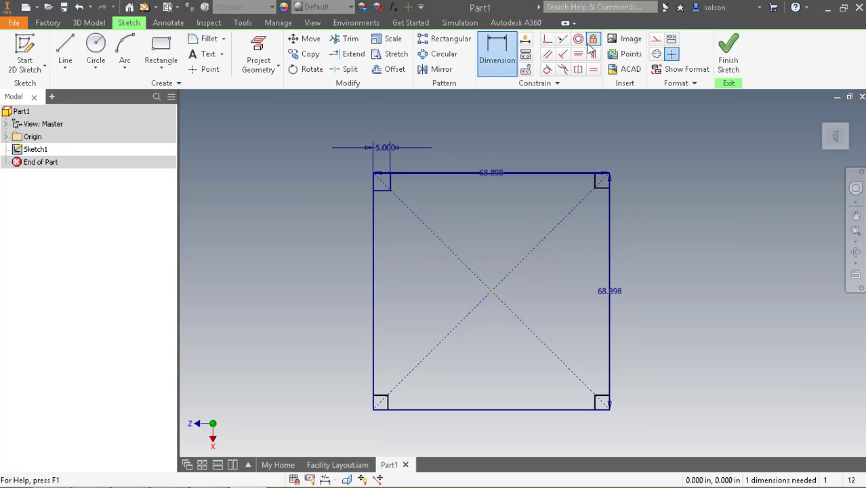
Constrain the bottom-left corner square to the top-left one, fully constraining the sketch
left_click(564, 41)
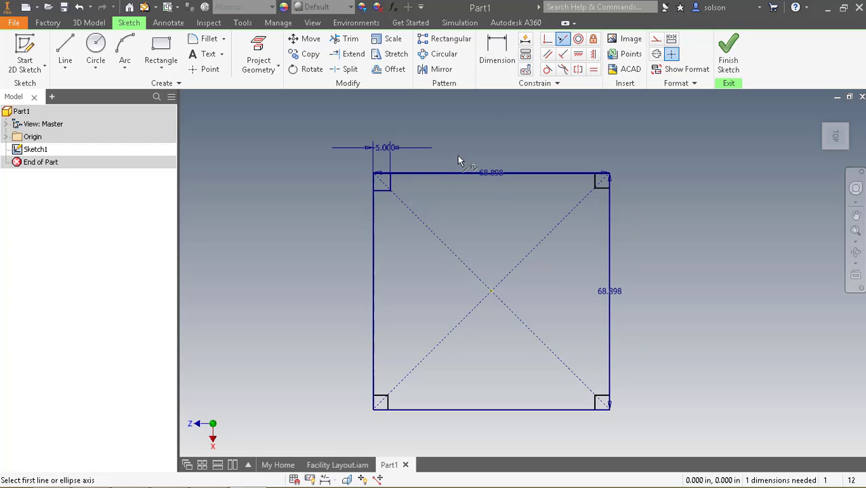
left_click(391, 185)
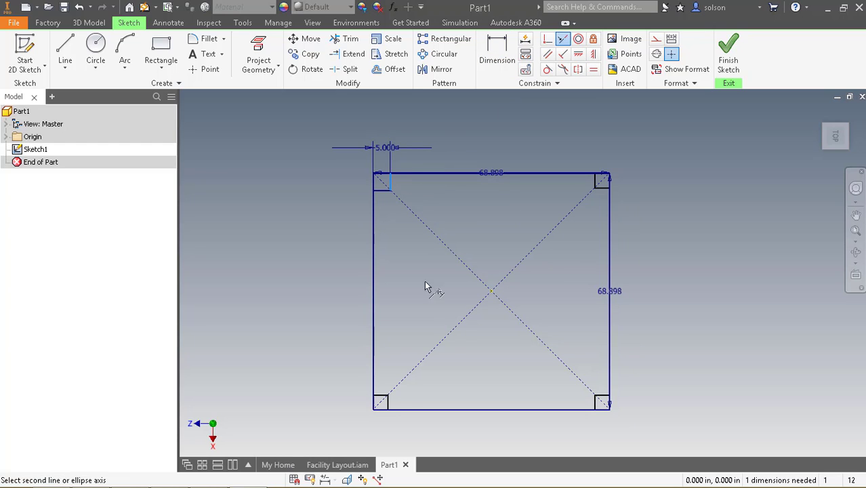
left_click(385, 403)
key("Escape")
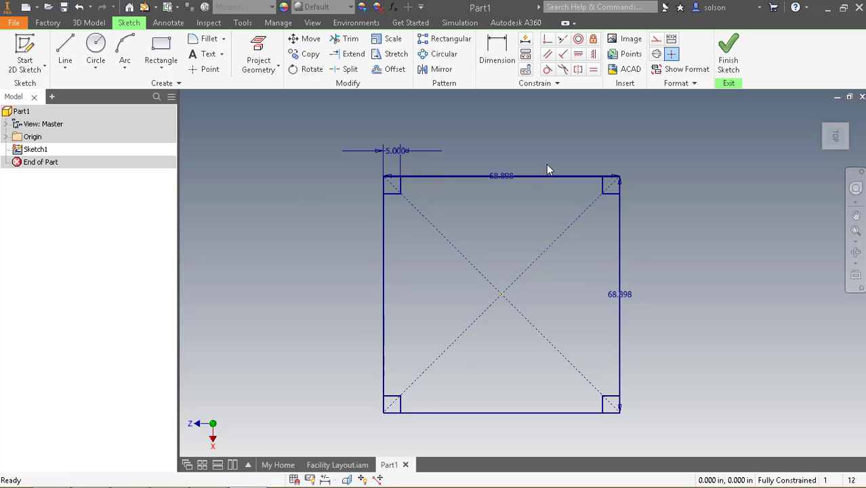
Finish the sketch and extrude the four corner squares 36-4 in tall as the table legs
left_click(729, 58)
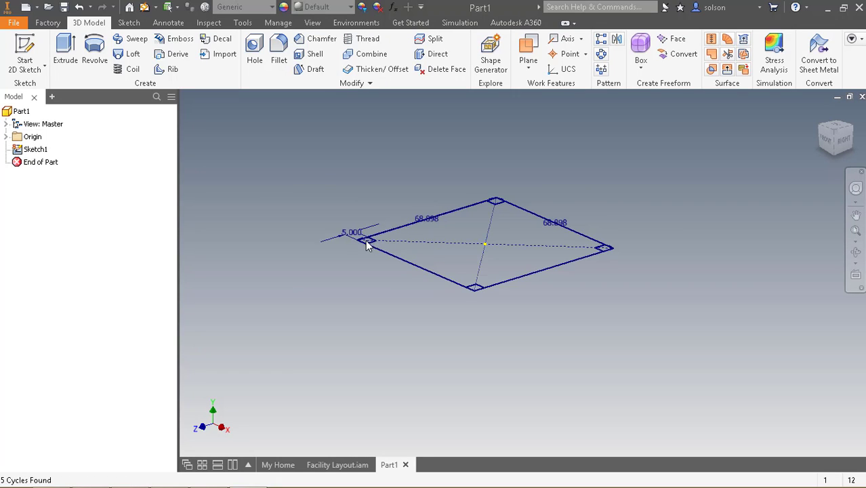
key("e")
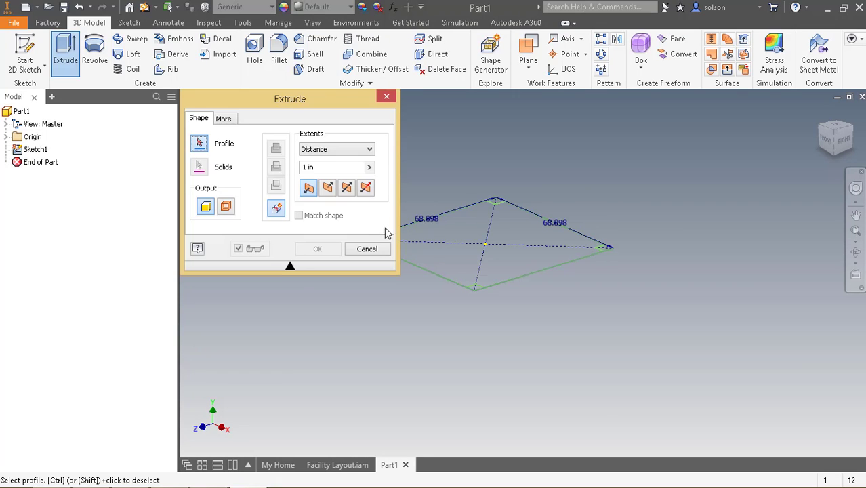
mouse_move(446, 221)
middle_mouse_down()
mouse_move(470, 221)
mouse_move(490, 236)
middle_mouse_up()
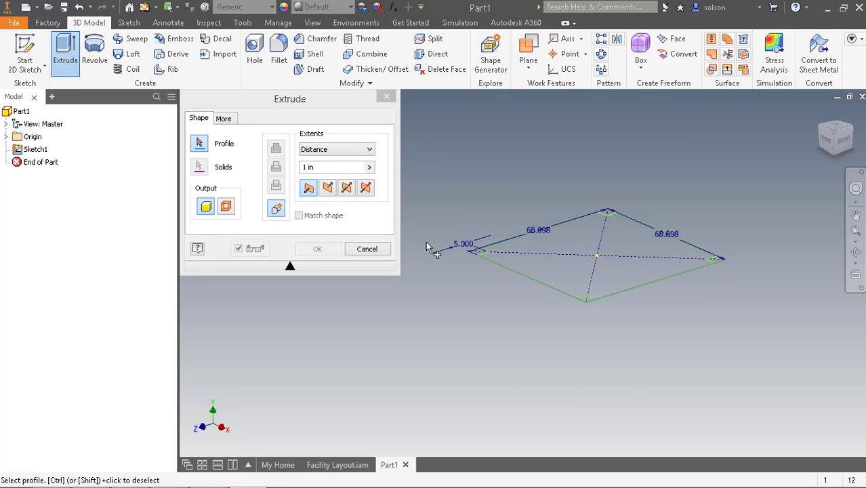
left_click(479, 253)
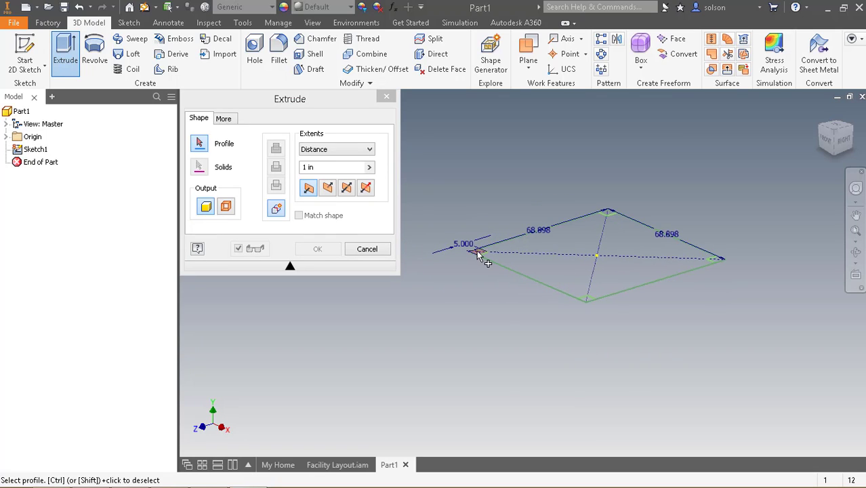
left_click(608, 215)
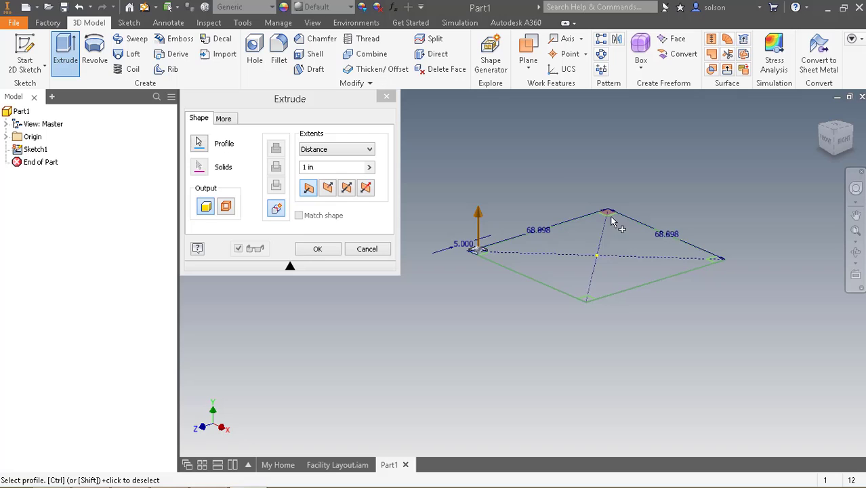
left_click(715, 259)
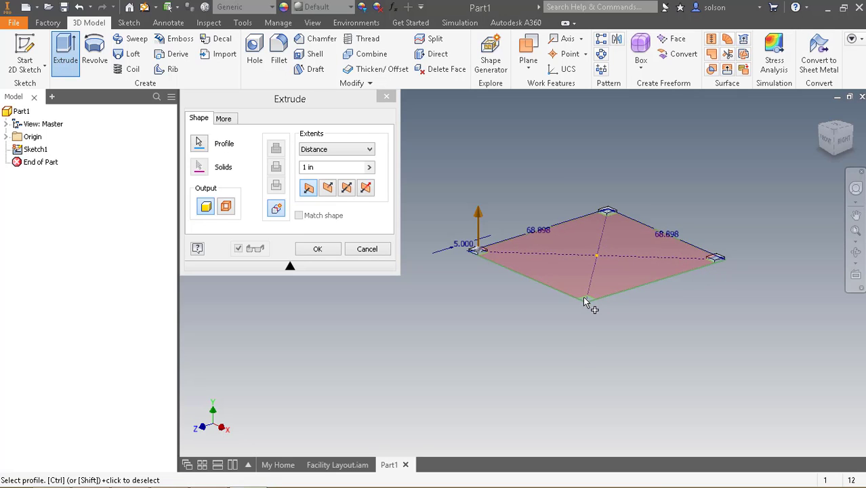
left_click(587, 301)
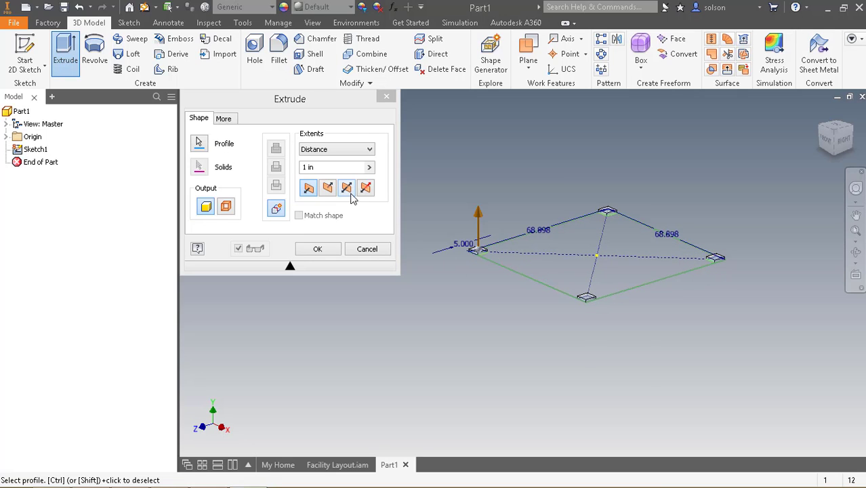
left_click_drag(316, 168, 277, 170)
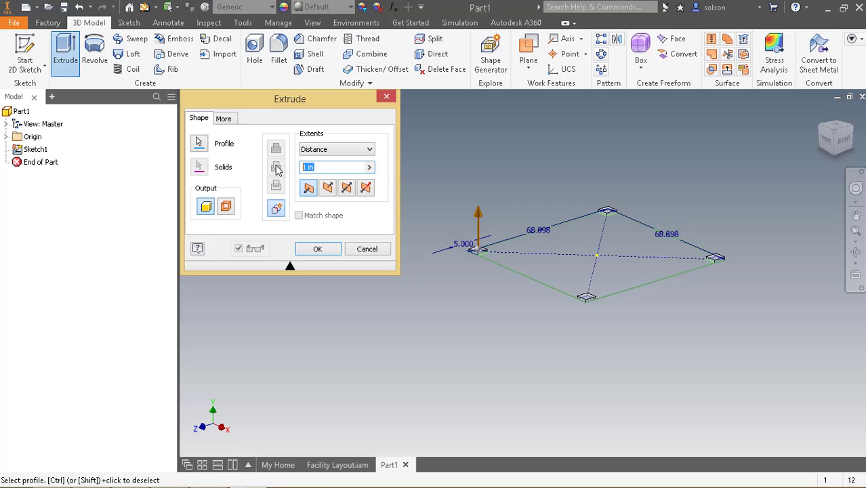
type("-4")
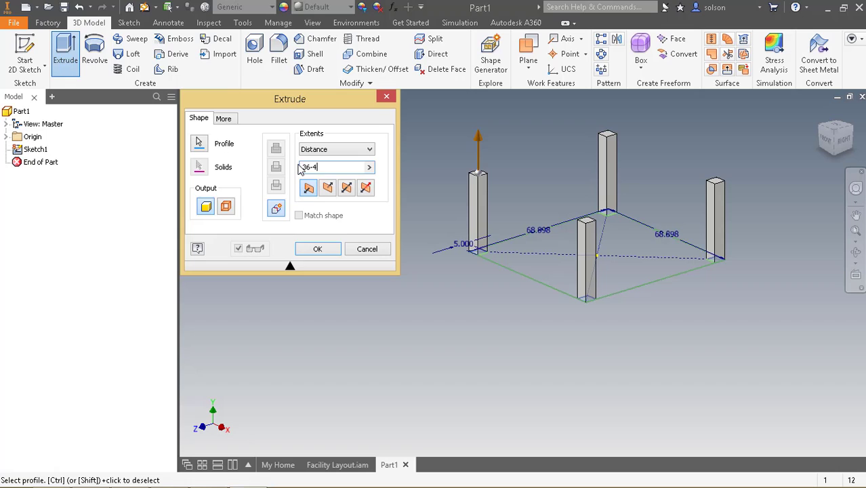
left_click(326, 249)
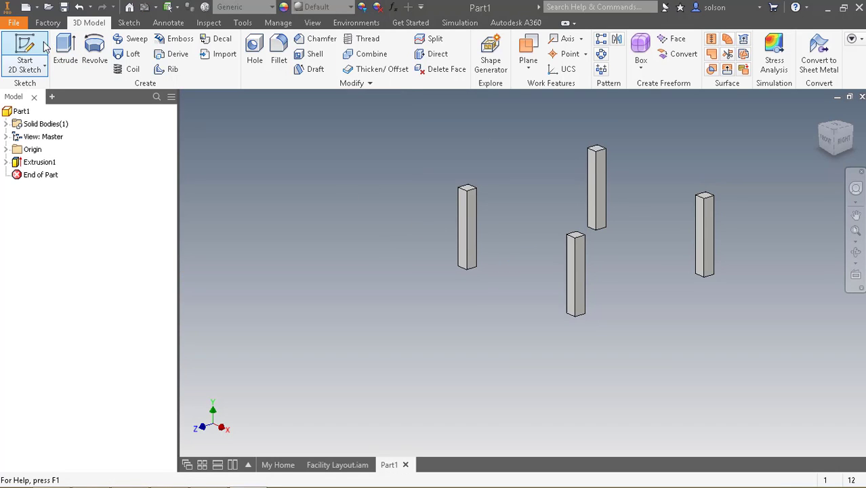
Start a new 2D sketch on the top face of a leg
left_click(44, 45)
scroll(491, 187, "up", 3)
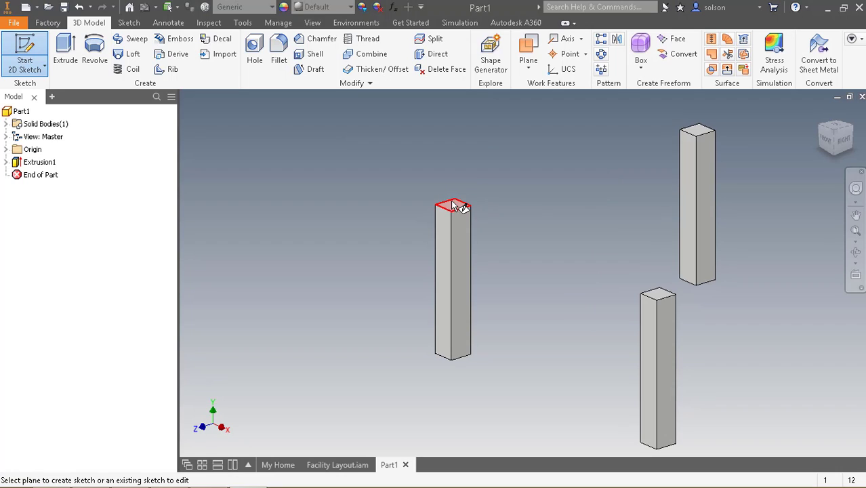
left_click(454, 206)
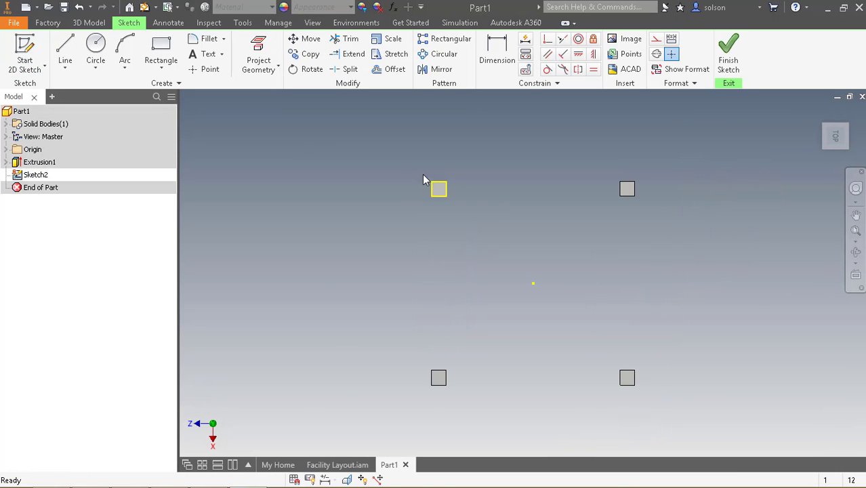
Draw a rectangle from one leg's outer corner to the opposite leg's corner and finish the sketch
left_click(161, 51)
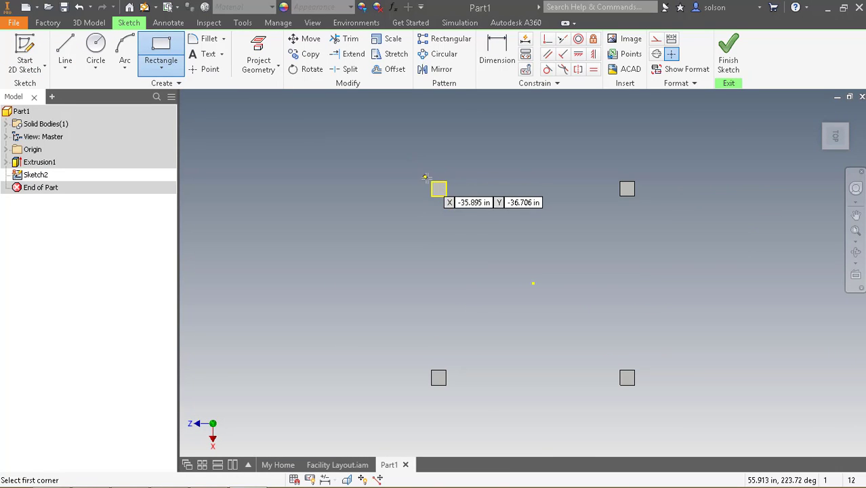
left_click(432, 181)
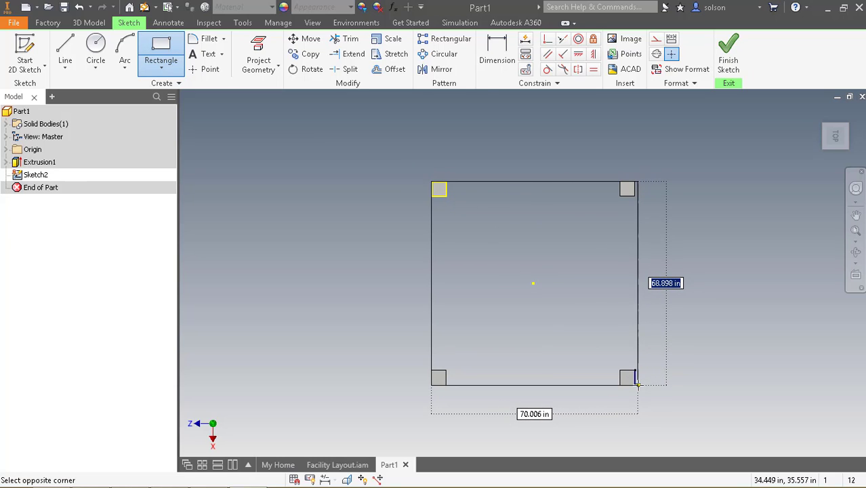
left_click(635, 385)
key("Escape")
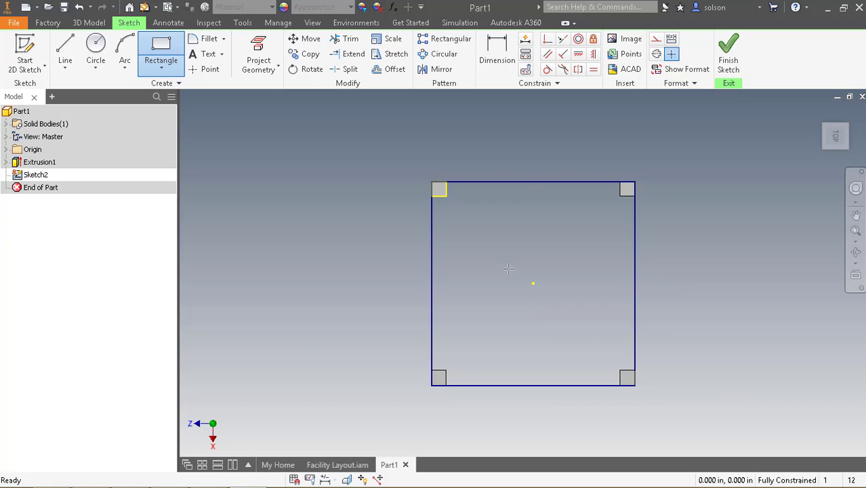
left_click(441, 194)
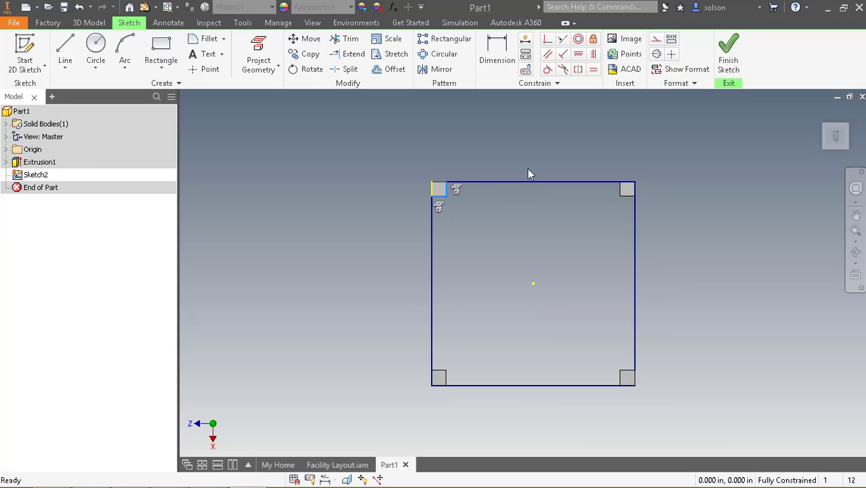
left_click(656, 38)
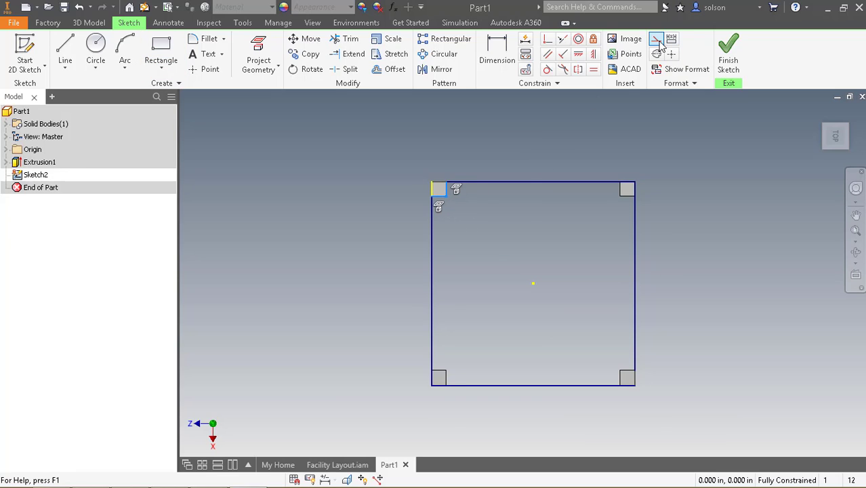
left_click(576, 127)
middle_click_drag(551, 126, 517, 118)
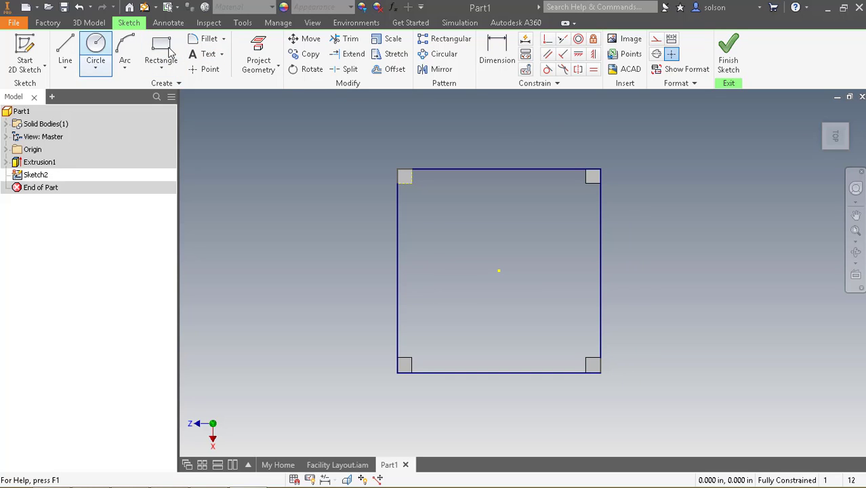
left_click(728, 53)
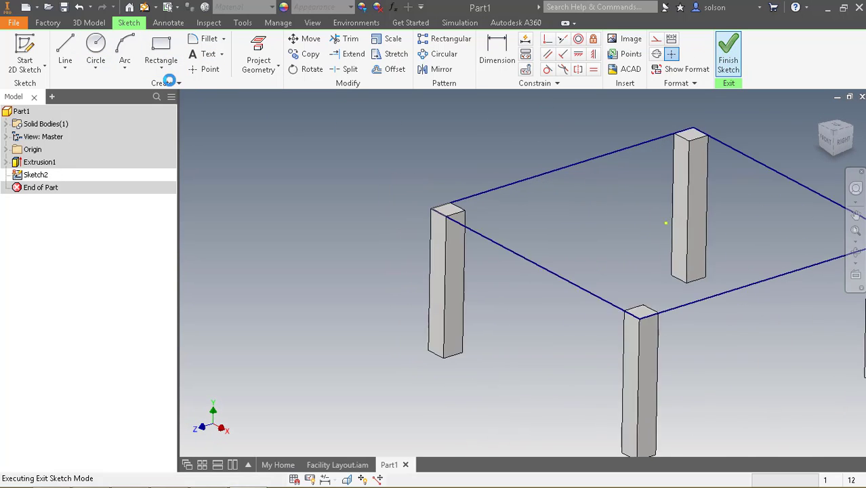
Extrude the new rectangle 4 in as the tabletop and frame the whole table in view
key("e")
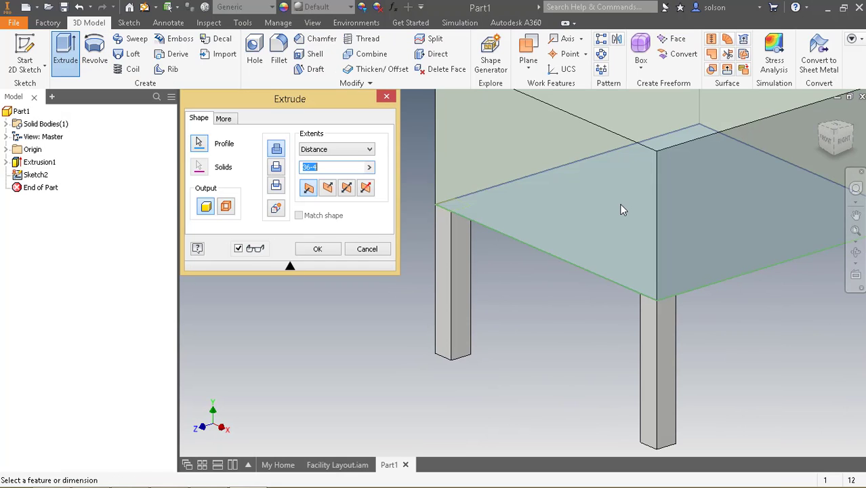
type("4")
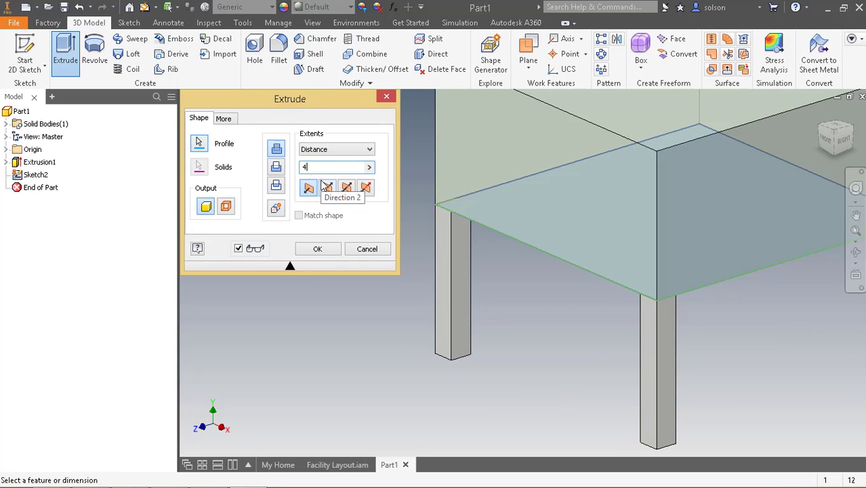
key("Return")
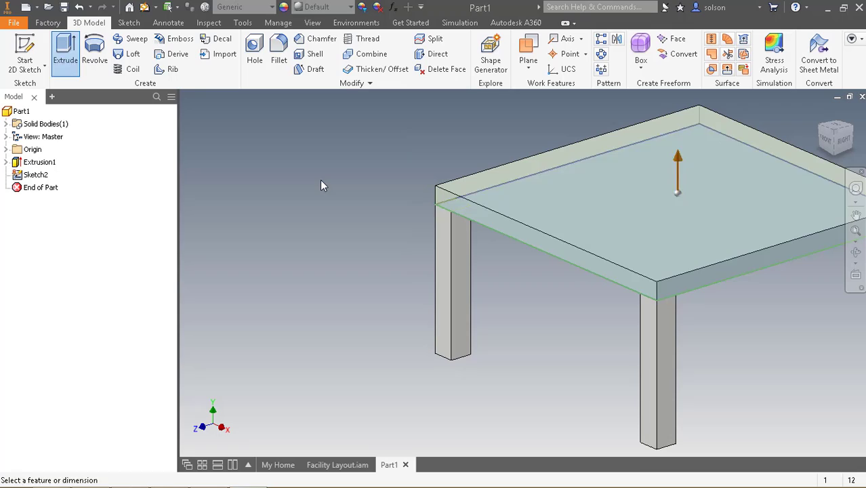
scroll(329, 253, "down", 3)
middle_click_drag(329, 253, 336, 254)
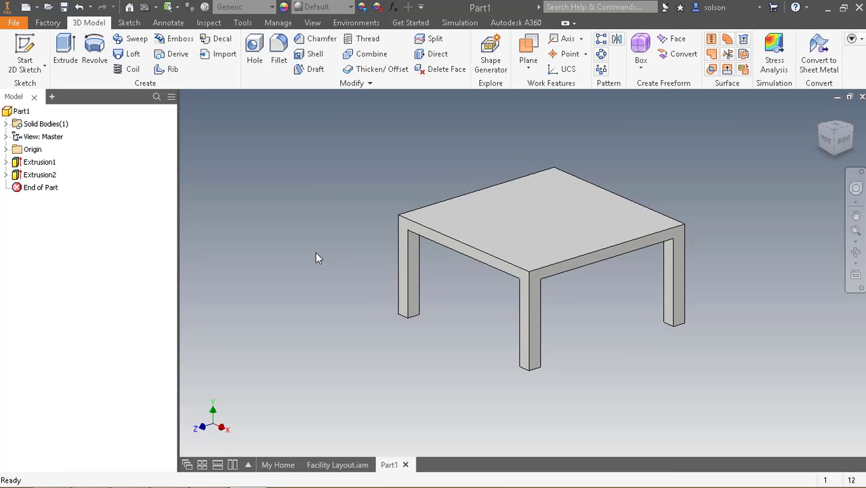
Edit Extrusion2 and change its output to New Solid
left_click(39, 176)
right_click(39, 178)
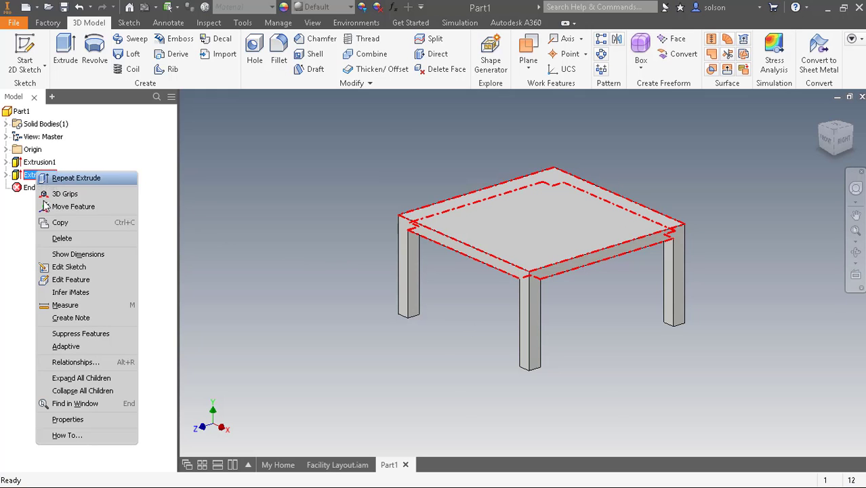
left_click(86, 279)
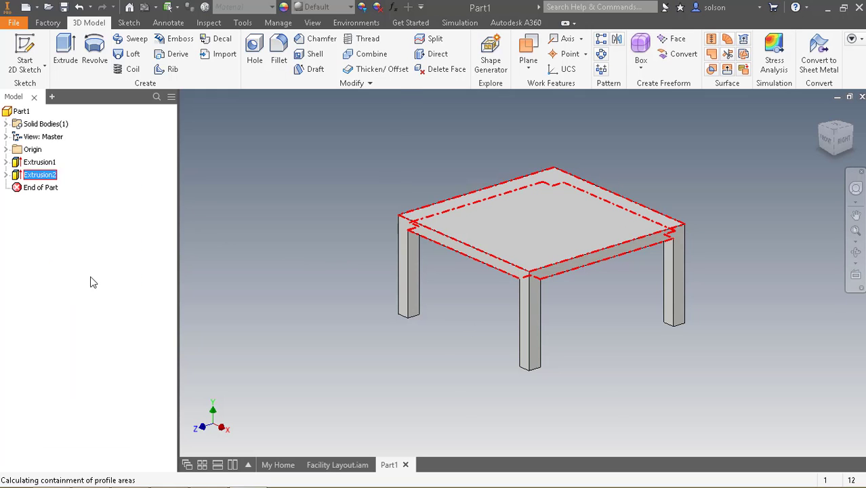
left_click(276, 210)
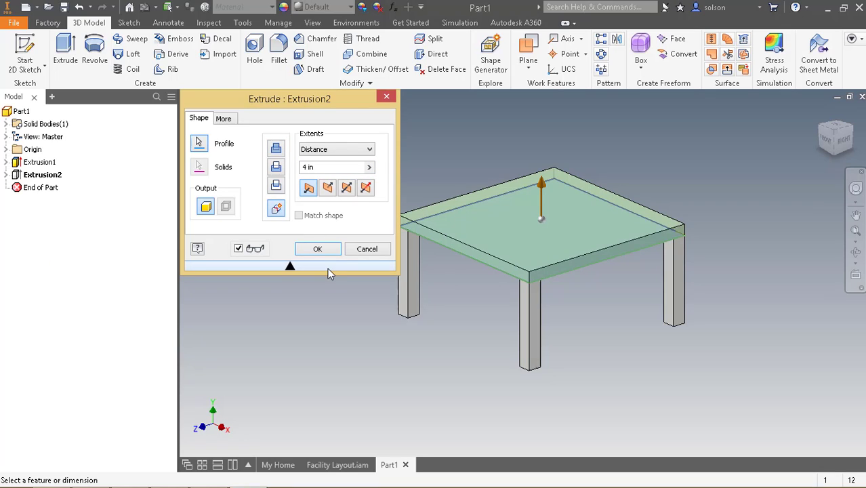
left_click(316, 249)
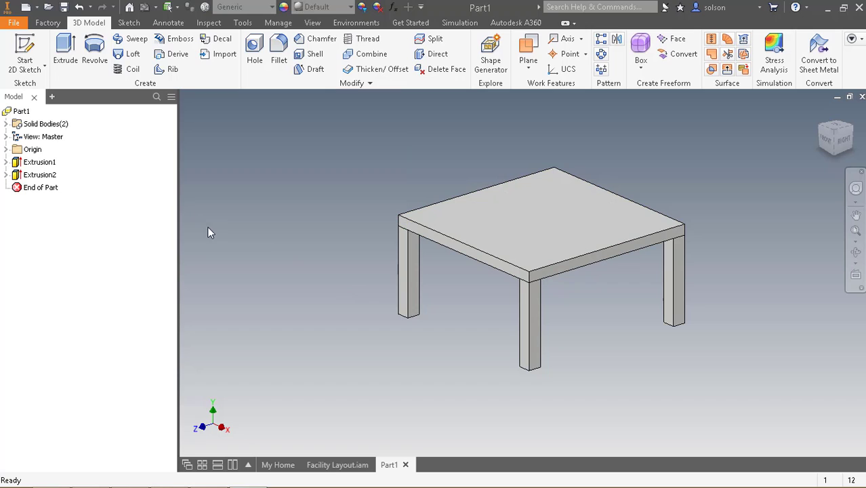
Give the tabletop body Solid2 the Cherry - Natural Low Gloss appearance
left_click(6, 124)
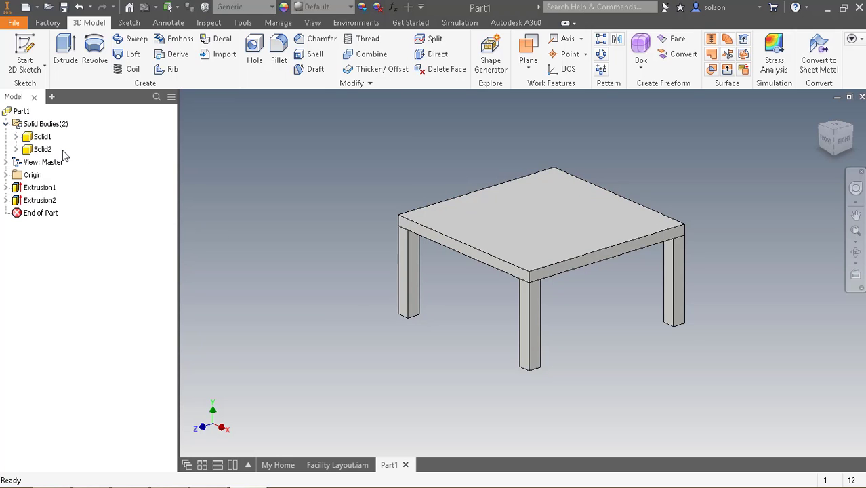
left_click(44, 150)
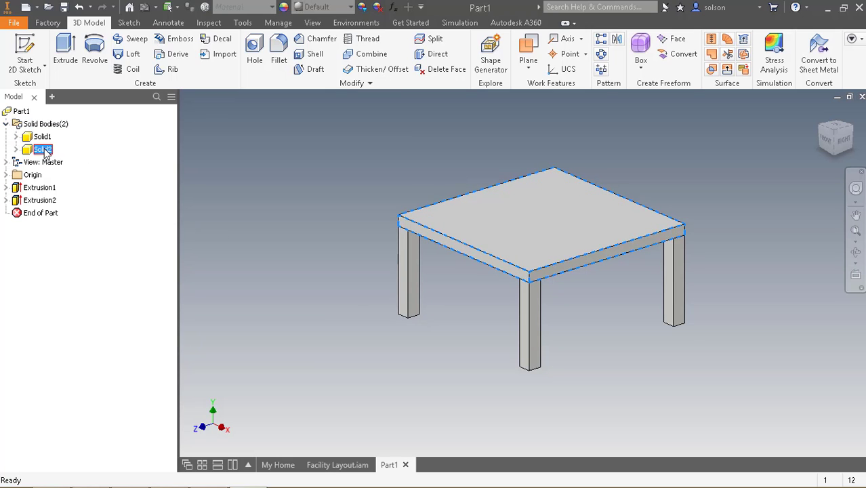
right_click(44, 150)
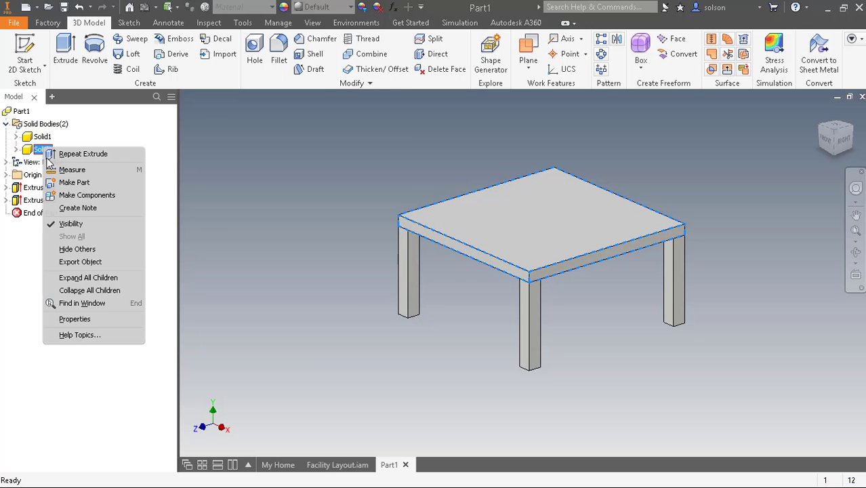
left_click(97, 320)
left_click(382, 271)
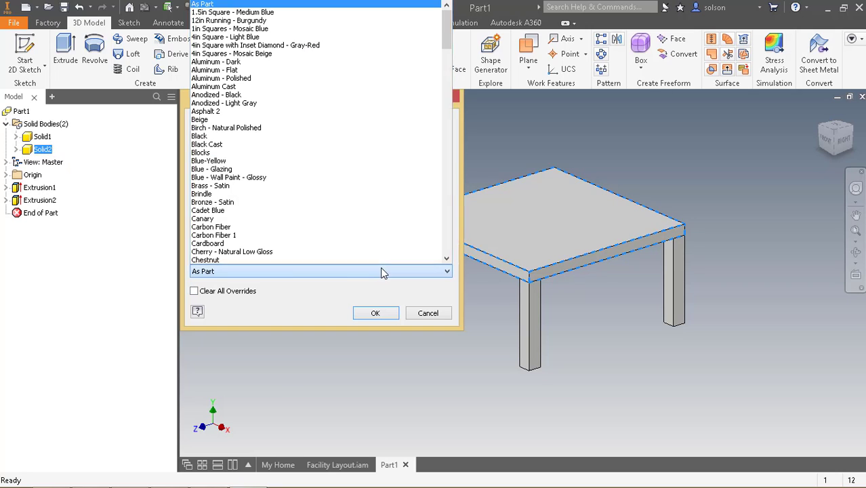
left_click(268, 251)
left_click(377, 314)
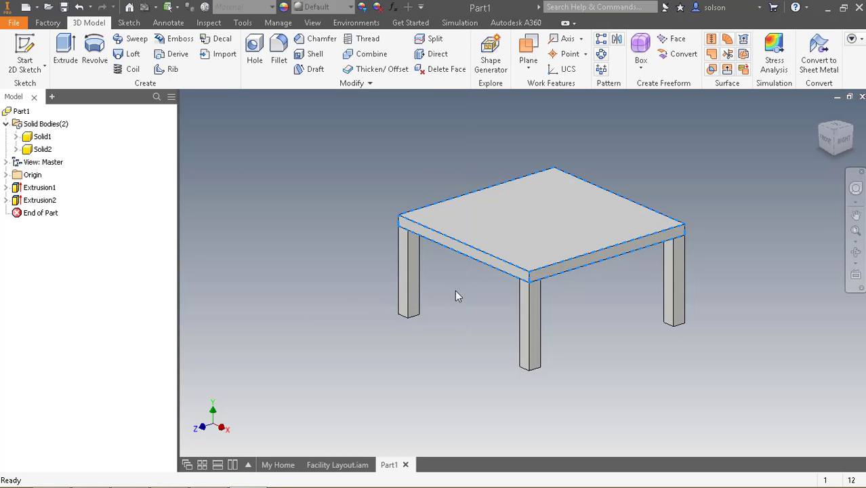
Set the legs body Solid1 appearance to Smooth - Black in Body Properties
right_click(47, 139)
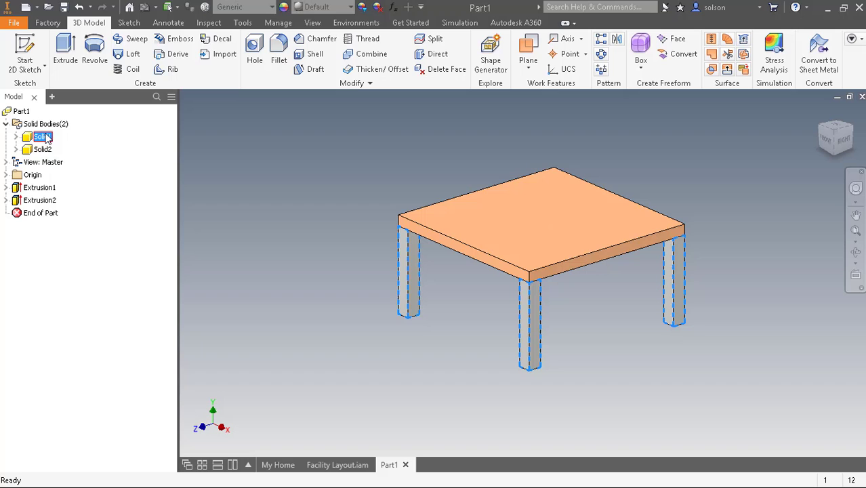
left_click(76, 303)
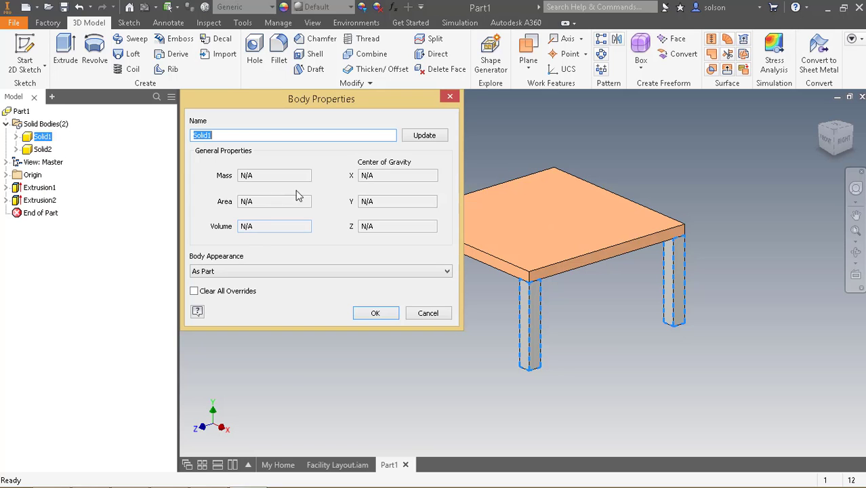
left_click(397, 273)
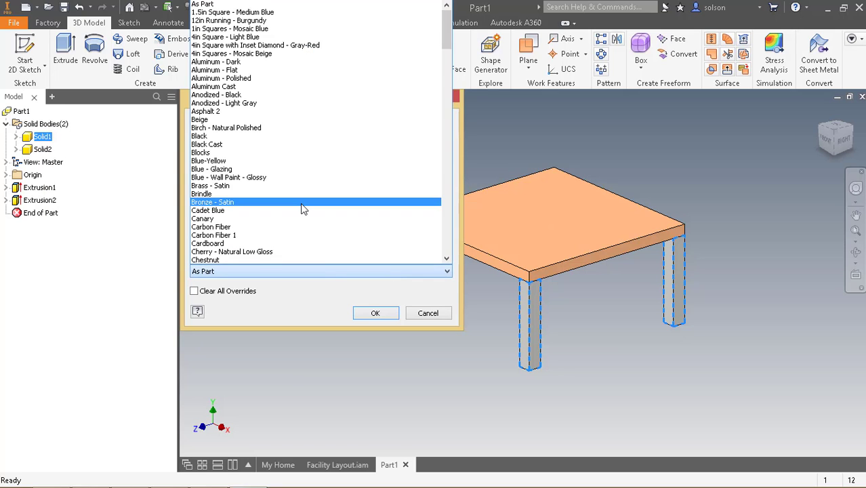
scroll(301, 208, "down", 10)
scroll(303, 210, "down", 20)
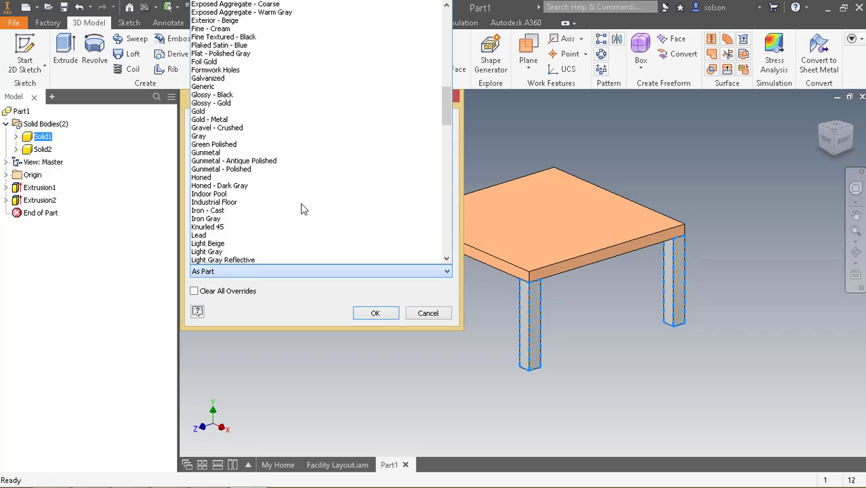
scroll(303, 209, "down", 10)
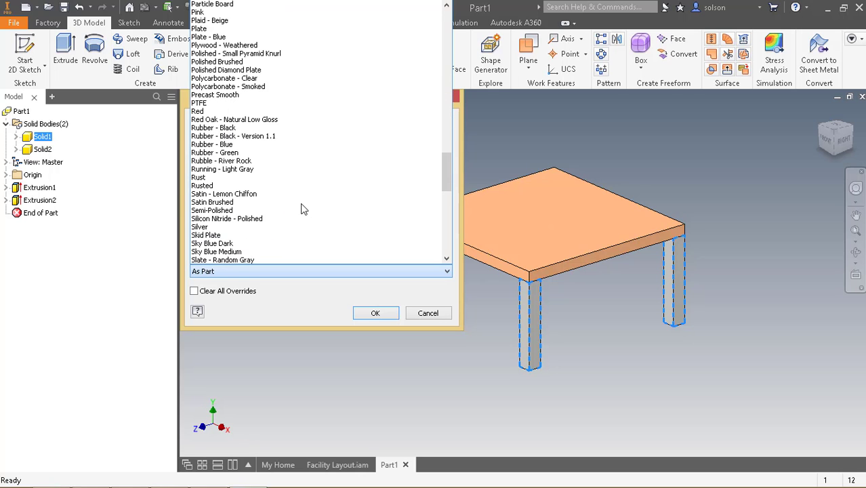
scroll(303, 210, "down", 4)
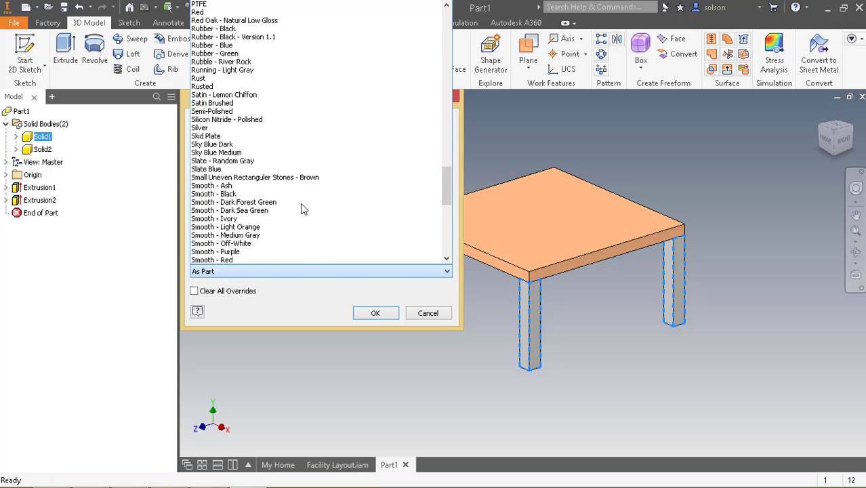
left_click(237, 196)
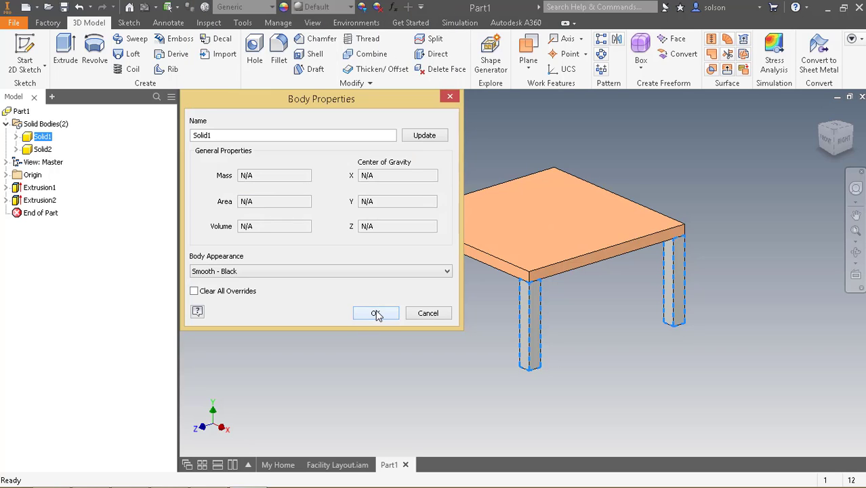
left_click(375, 313)
middle_click_drag(282, 239, 286, 239)
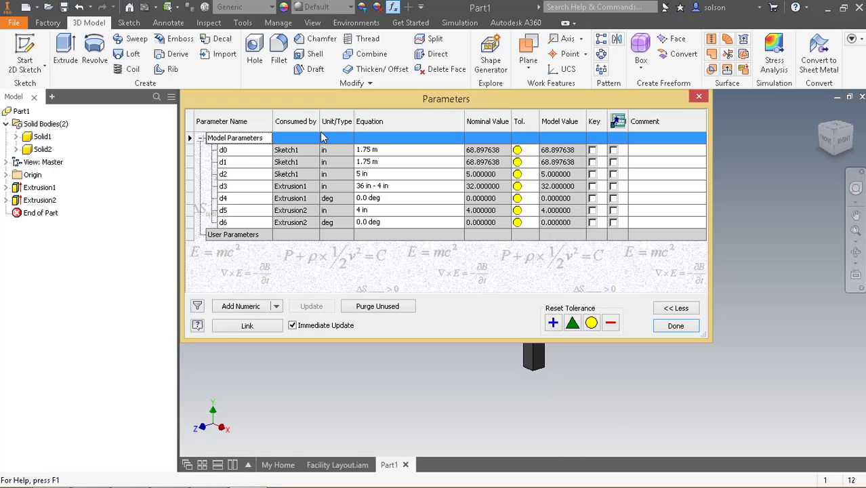
Rename d0, d1 and d5 to Length, Width and TopThickness, and add a Height user parameter
left_click(258, 154)
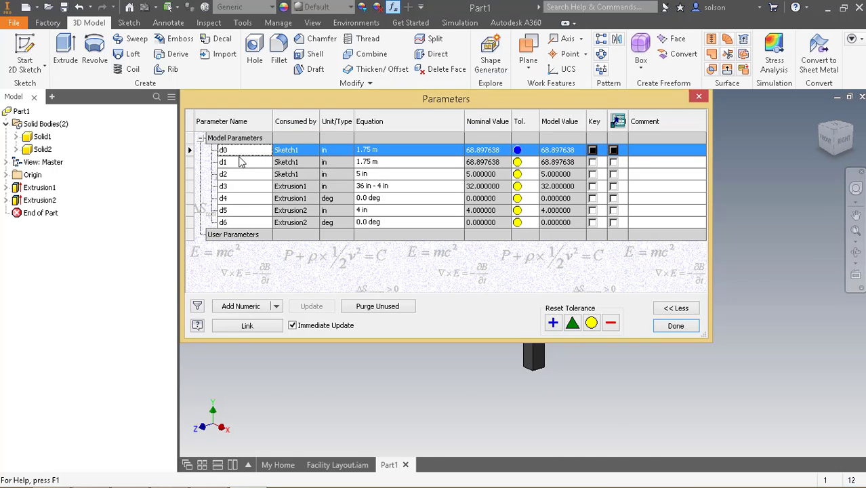
left_click(238, 154)
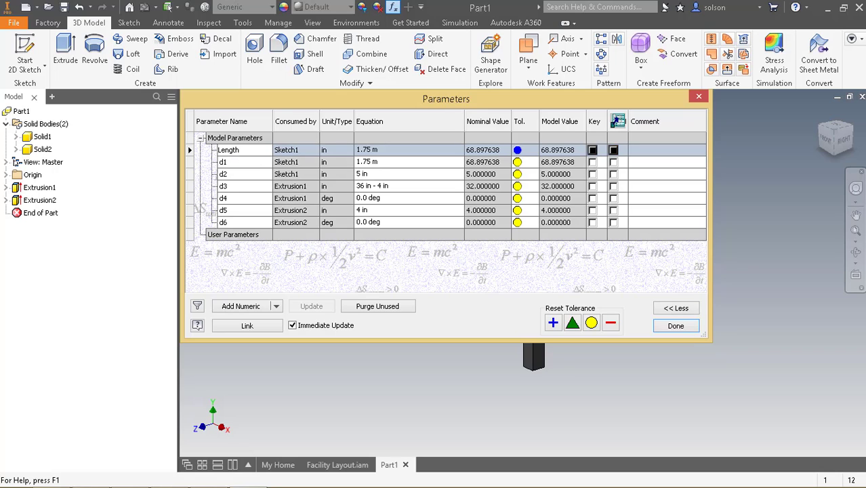
double_click(253, 162)
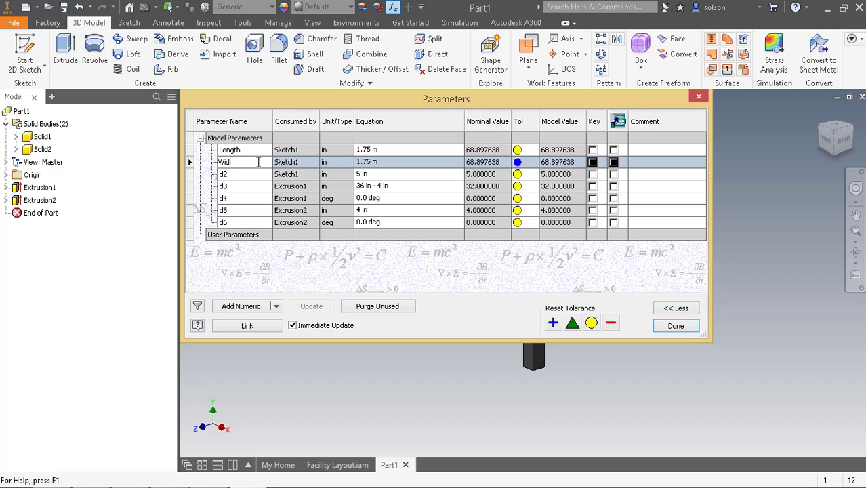
type("Width")
key("Return")
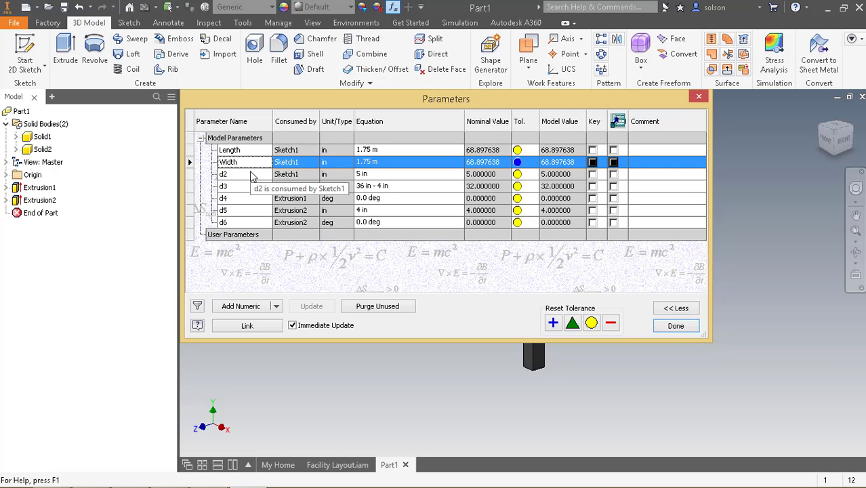
double_click(242, 185)
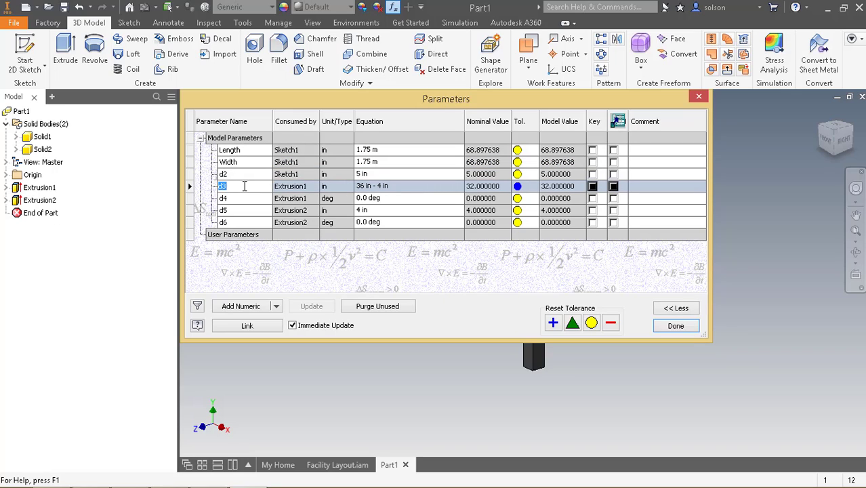
left_click(249, 307)
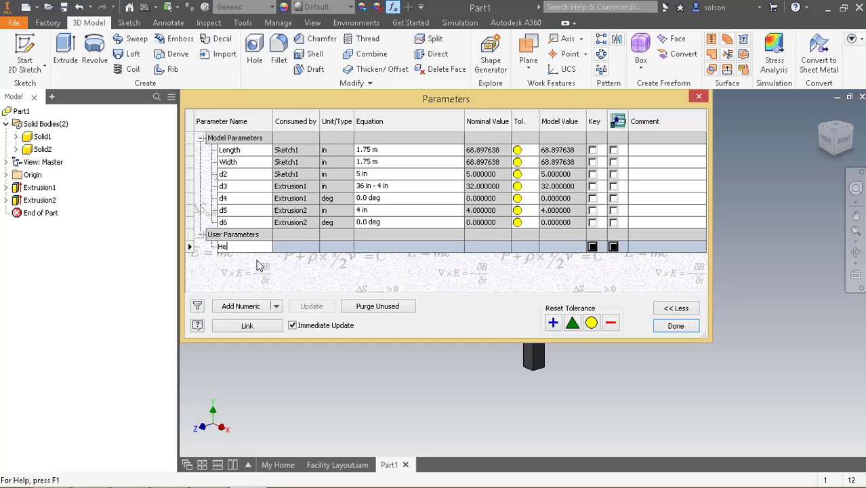
key("Return")
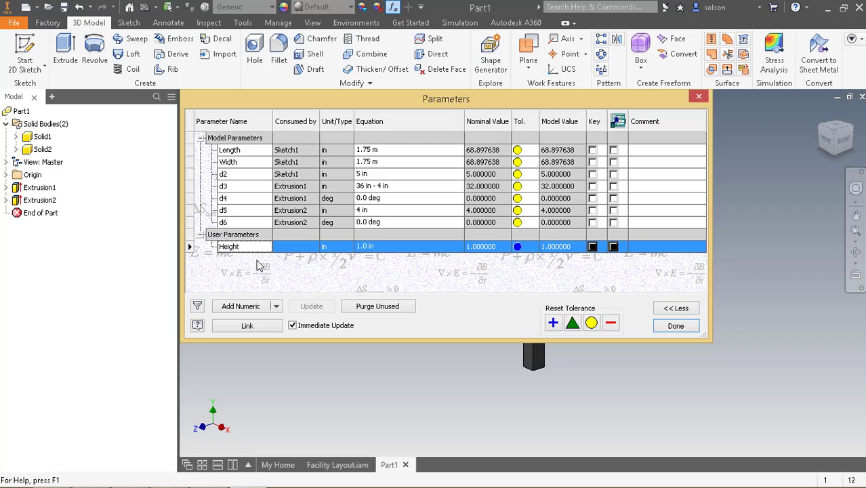
left_click(227, 210)
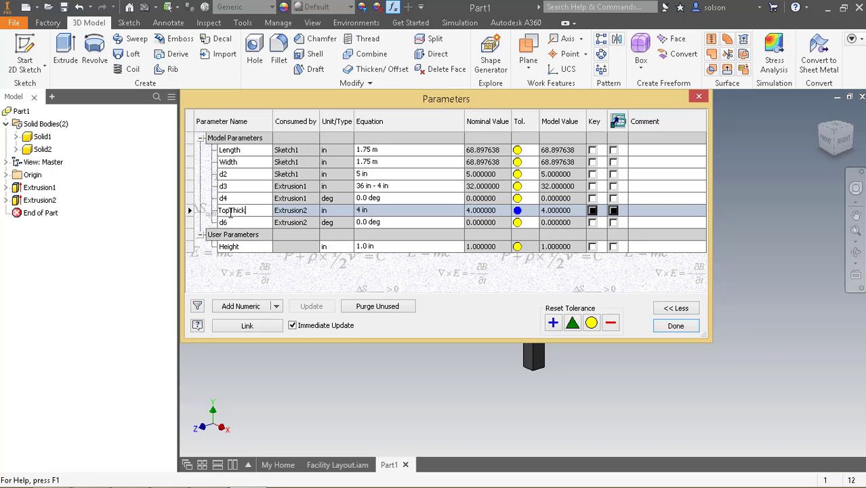
key("Return")
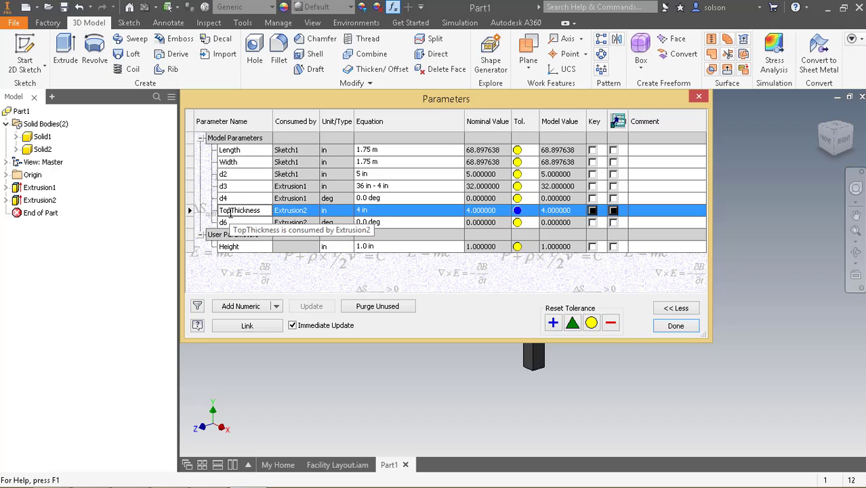
Set the d3 leg-height equation to Height - TopThickness
left_click(398, 188)
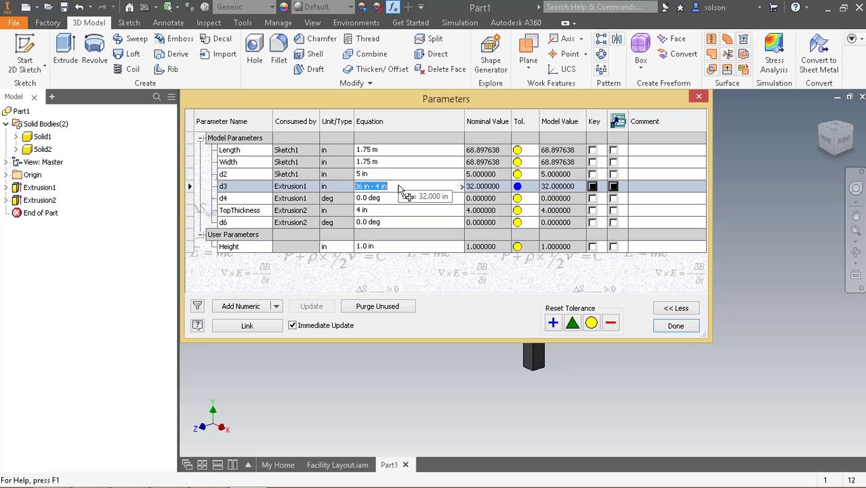
right_click(463, 185)
left_click(508, 262)
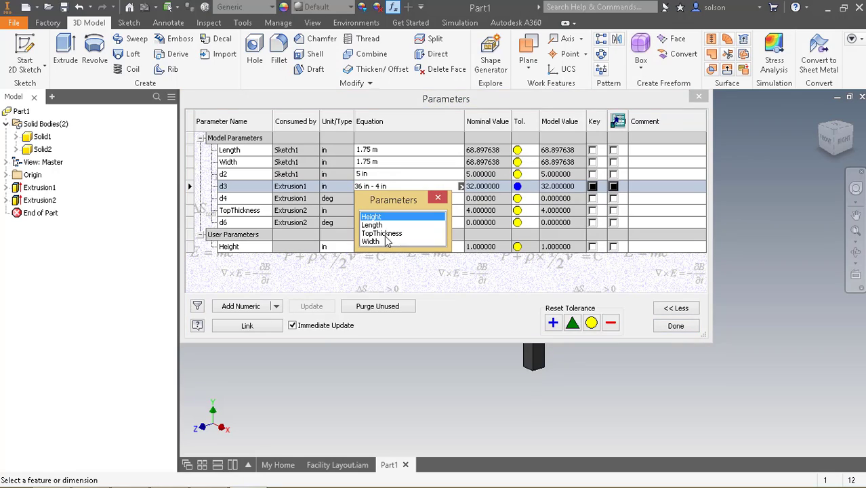
double_click(378, 221)
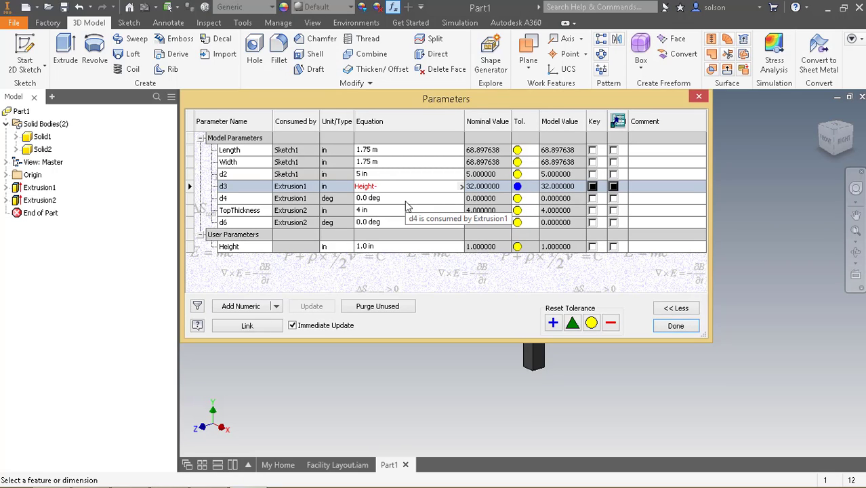
right_click(462, 187)
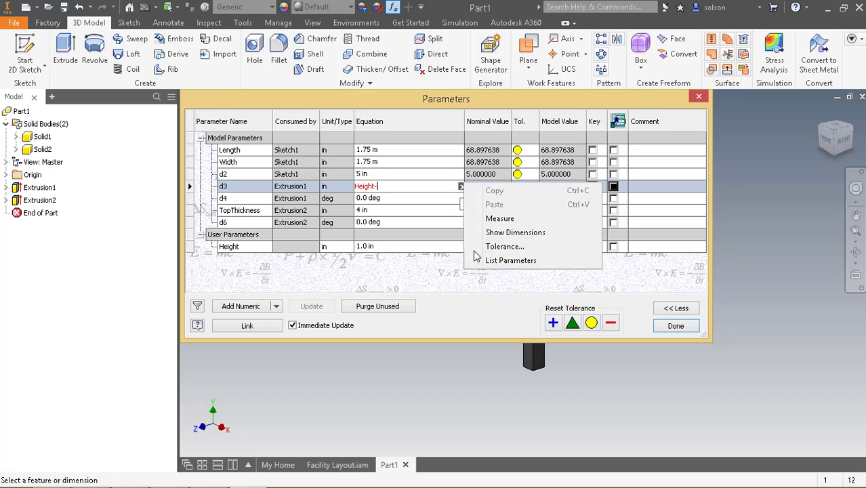
left_click(512, 263)
double_click(383, 234)
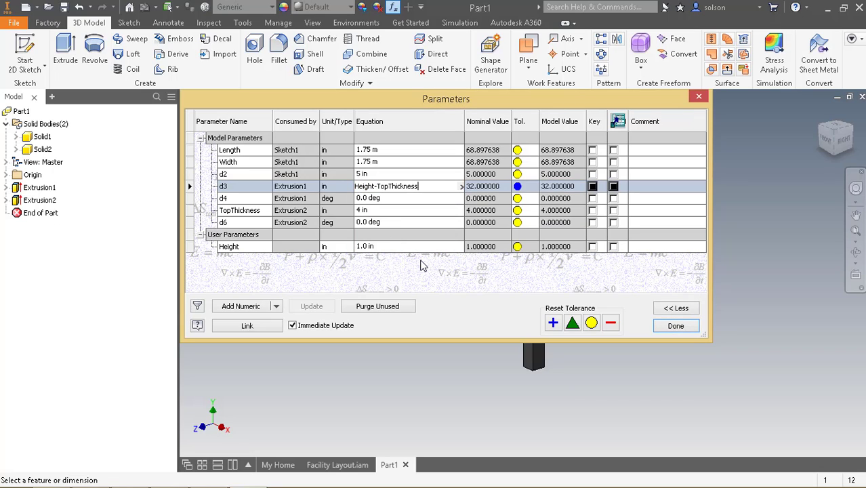
key("Return")
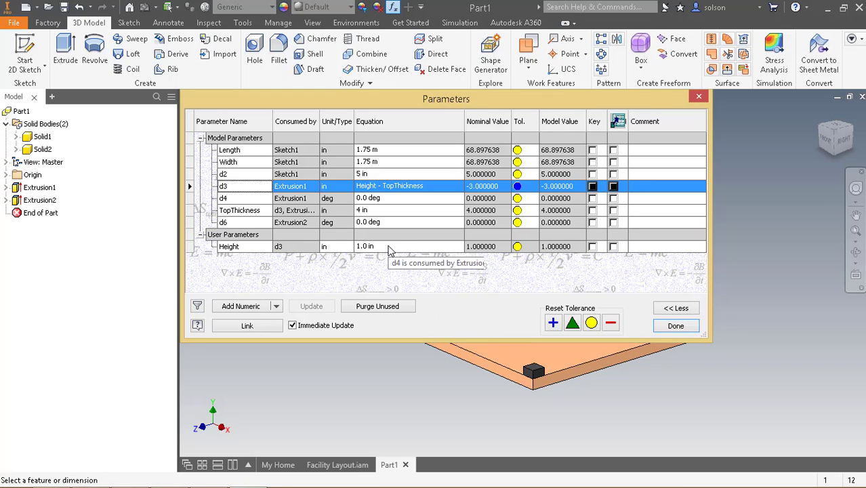
Set Height to 36 in, test it at 40 in, then restore 36 in
left_click(391, 246)
type("360")
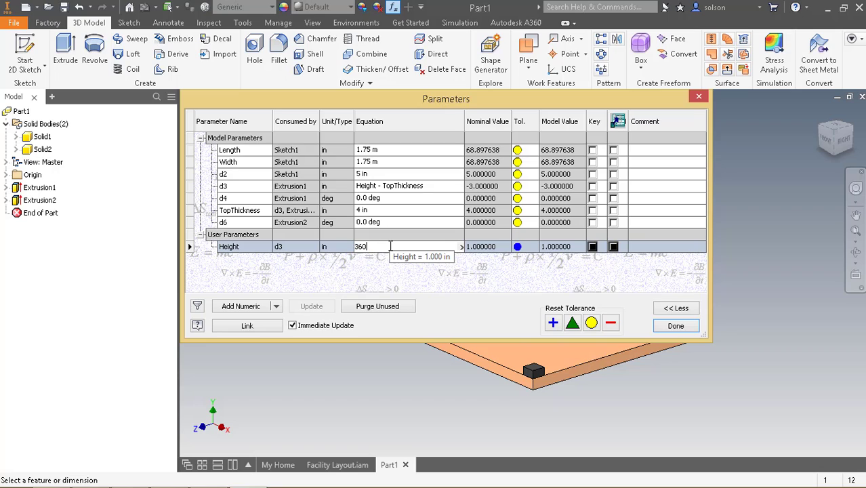
key("Return")
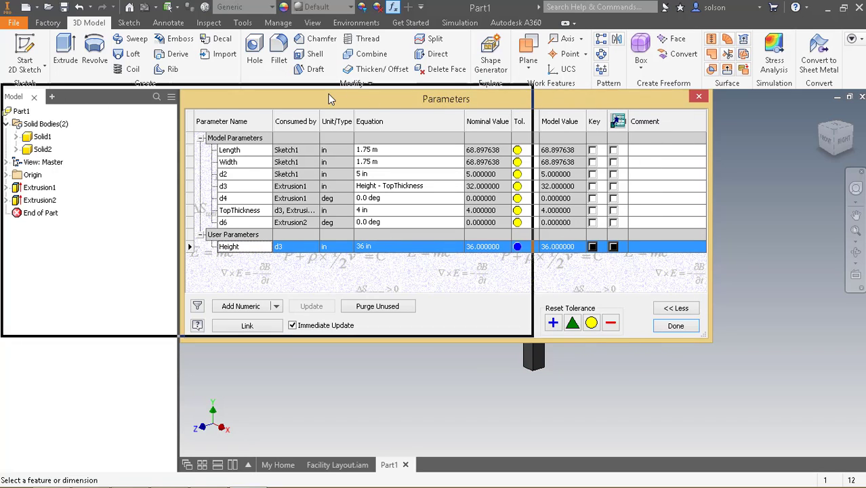
left_click_drag(503, 104, 324, 98)
middle_click_drag(693, 219, 700, 221)
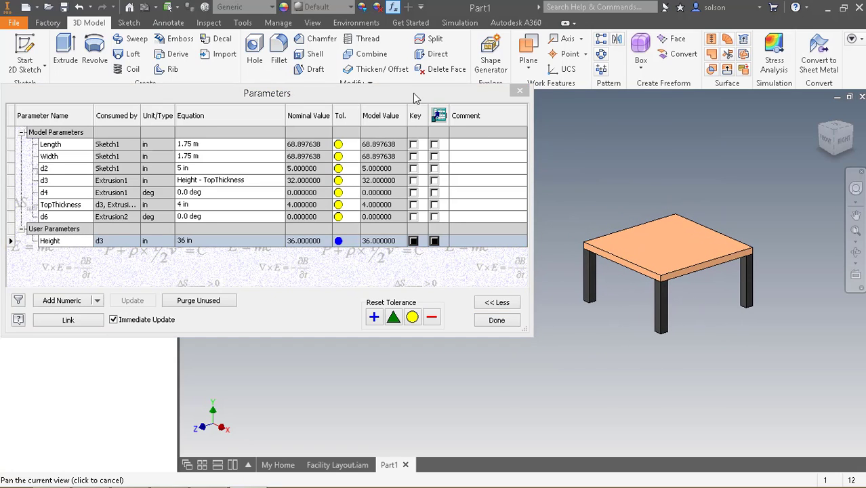
left_click(269, 243)
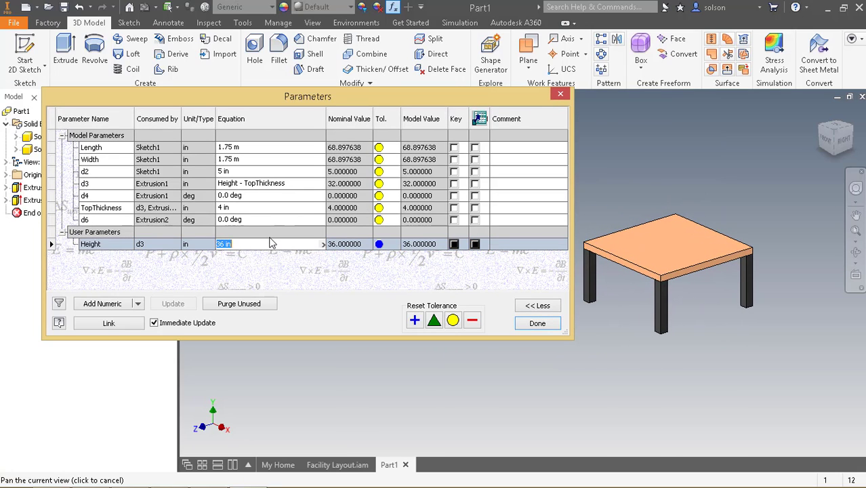
type("40")
key("Return")
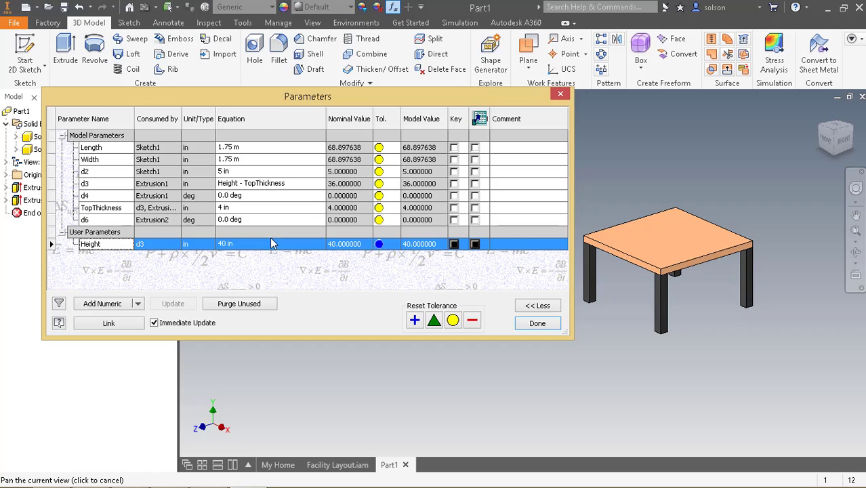
left_click(271, 241)
type("36")
key("Return")
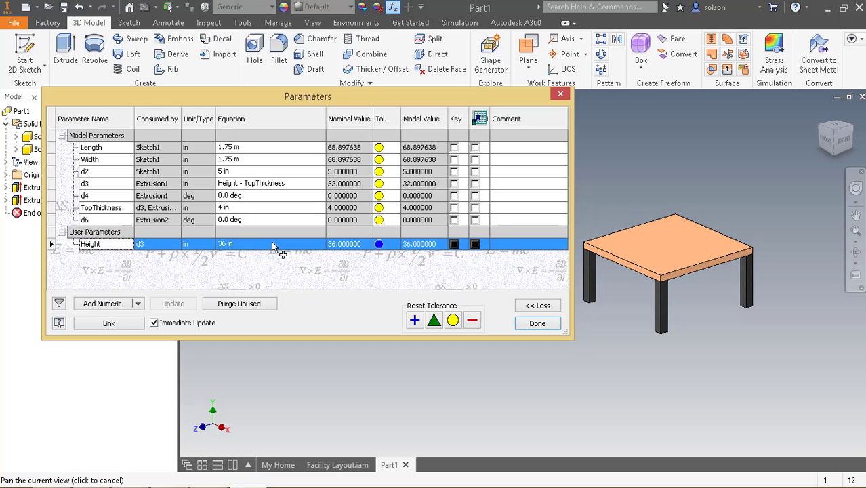
Set Length and Width to 6'-0" and close the Parameters table
left_click(250, 147)
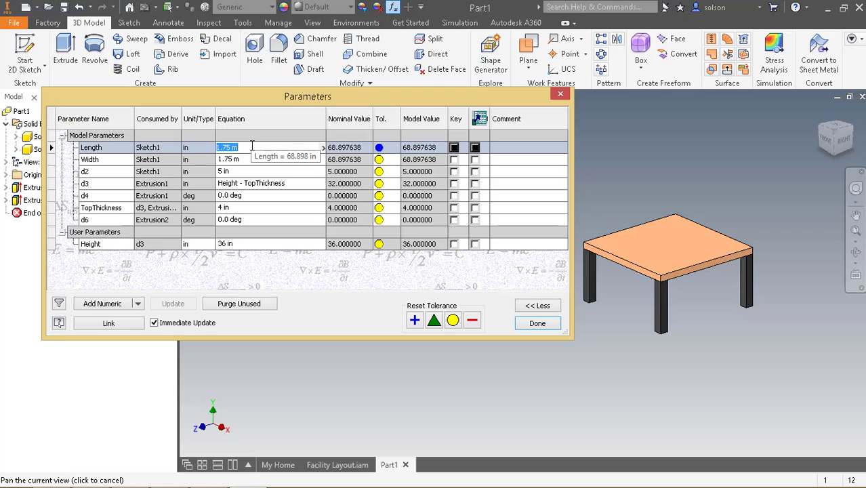
type("6'")
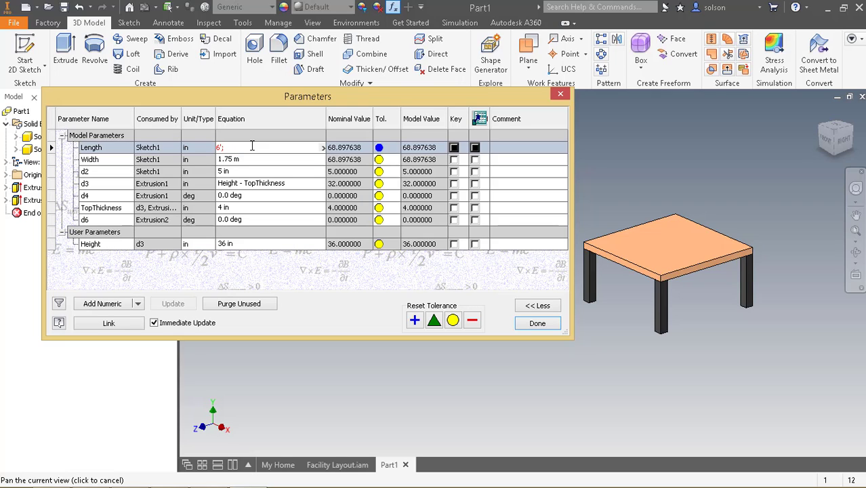
key("Return")
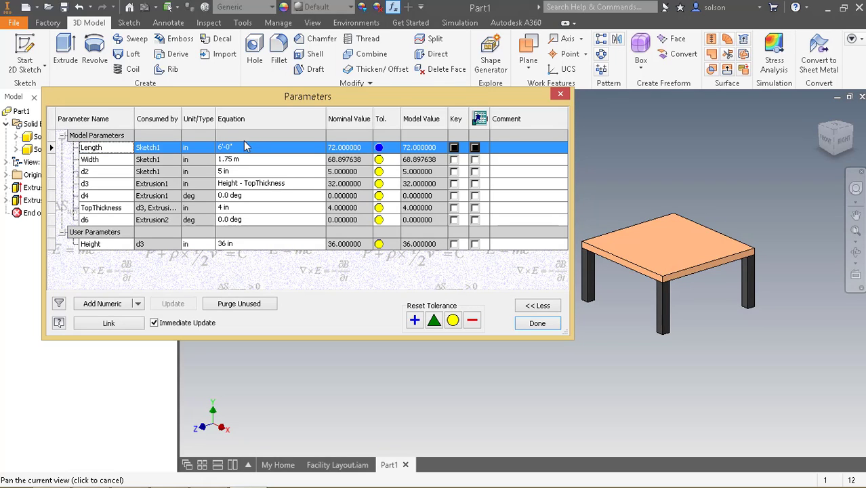
left_click(250, 160)
type("6")
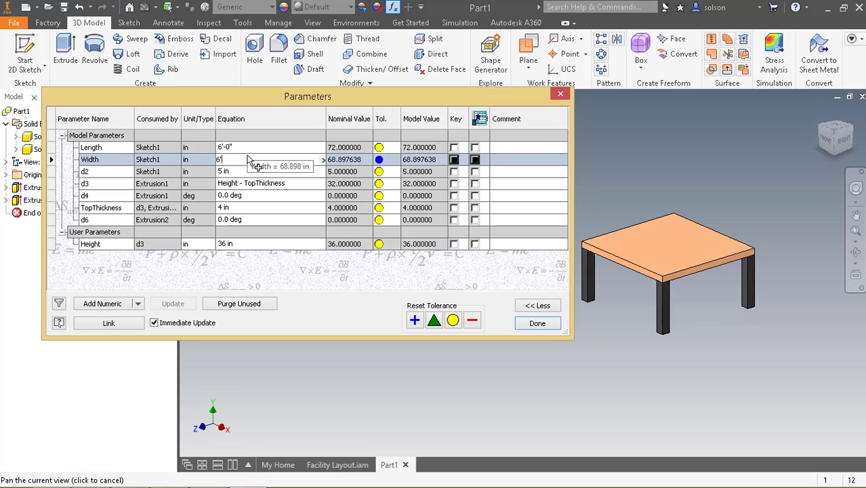
key("Return")
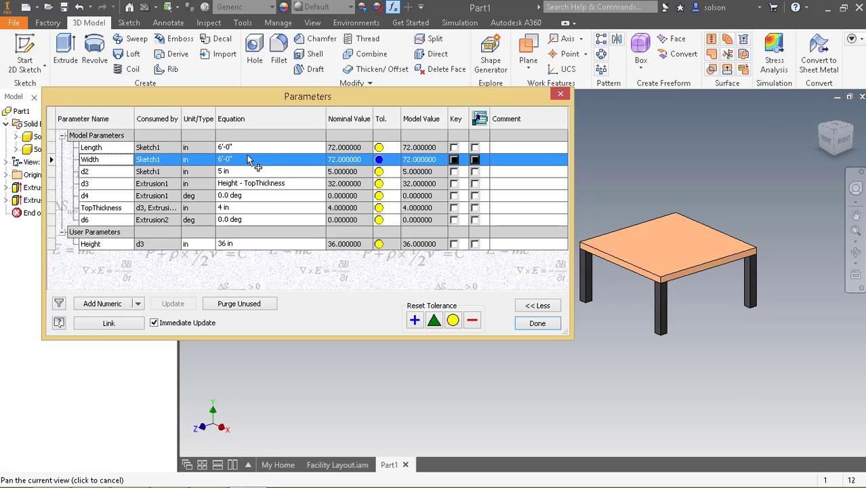
left_click(538, 323)
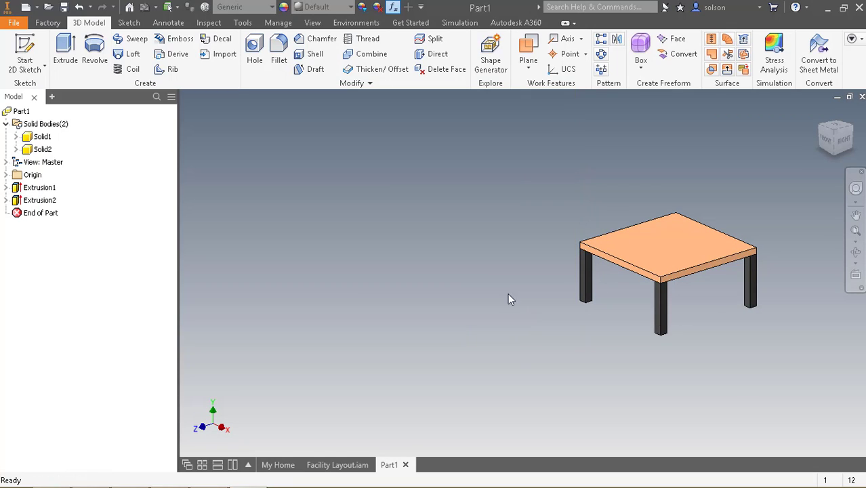
Save the new table part under the file name 'Table Asset'
left_click(64, 8)
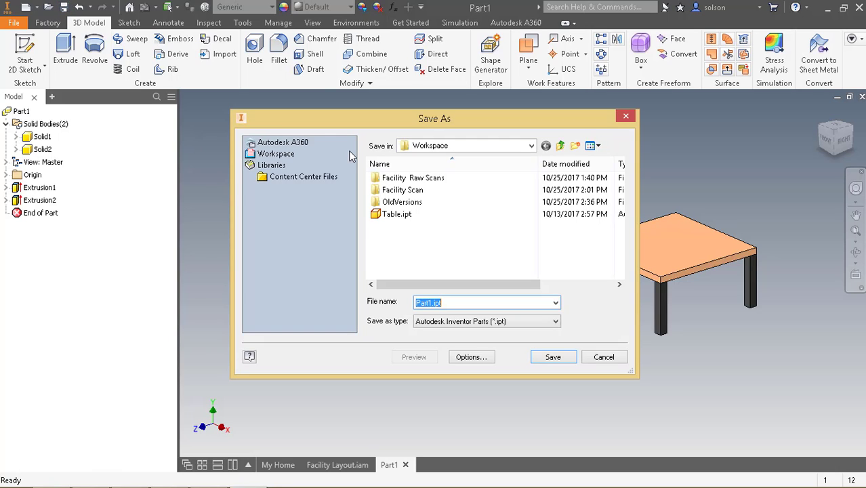
type("Table")
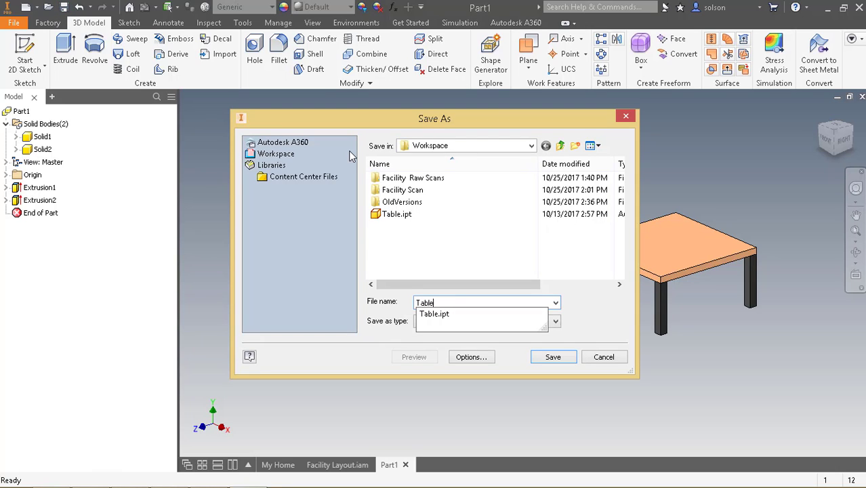
type(" Asse")
key("Return")
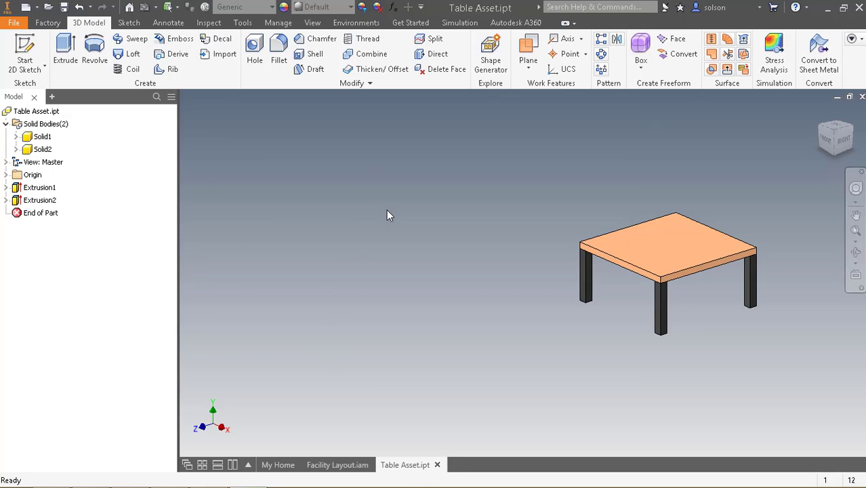
middle_click_drag(433, 217, 401, 219)
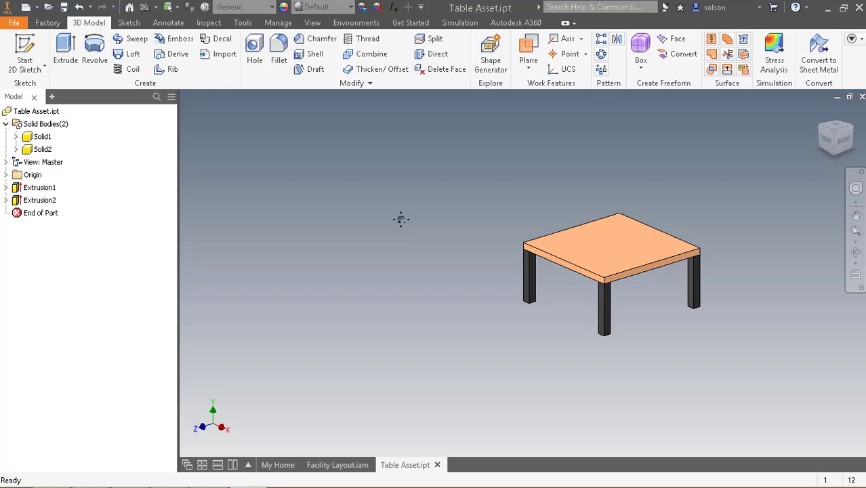
Open the Factory Asset Builder environment for the table
left_click(47, 22)
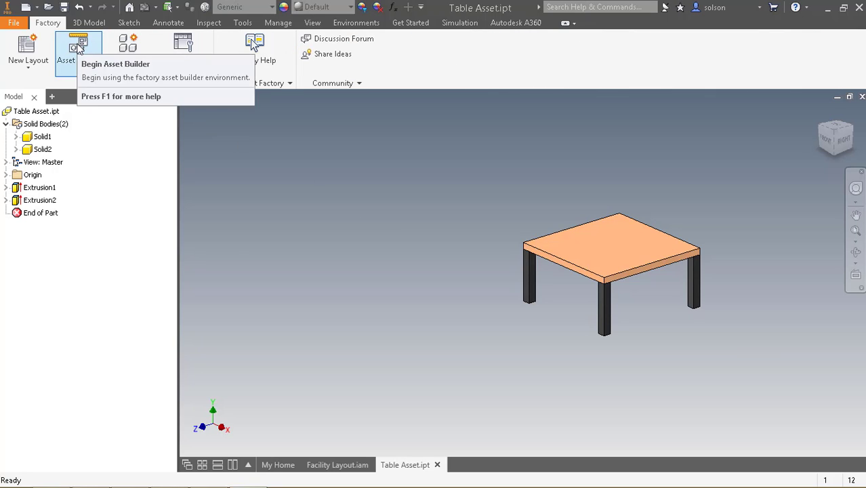
left_click(78, 46)
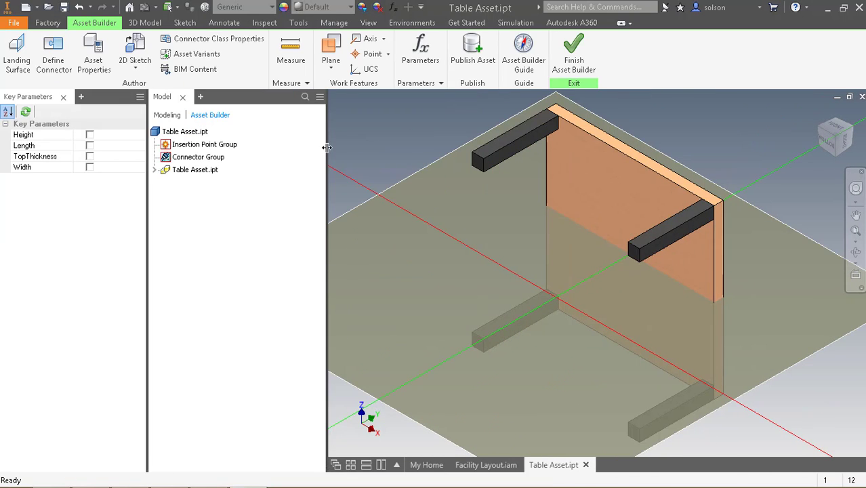
middle_click_drag(275, 142, 419, 178)
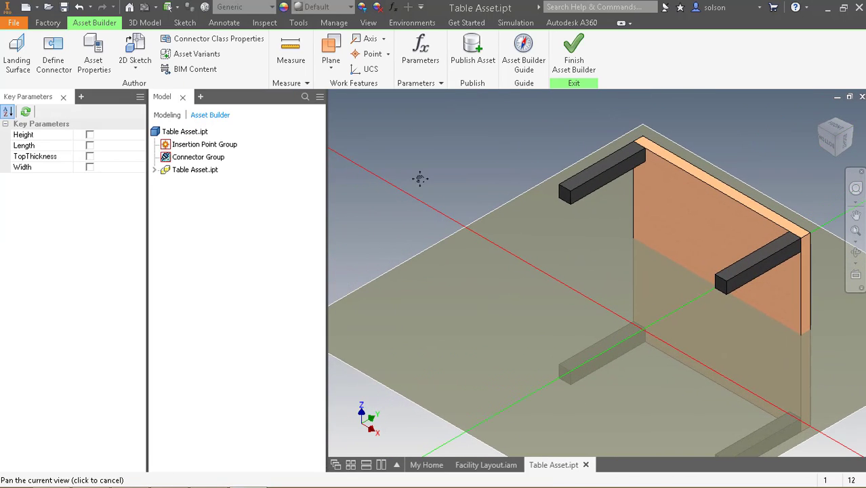
Add a Landing Surface on the table face with its insertion point at a leg corner
left_click(17, 51)
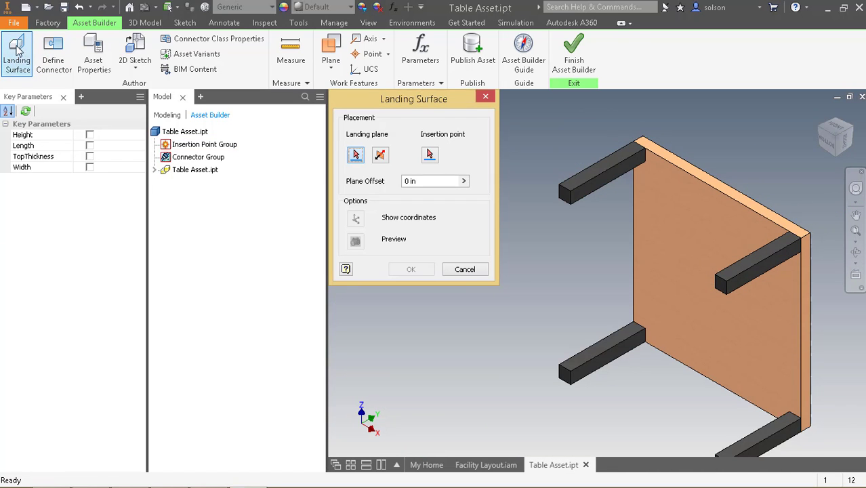
left_click(570, 202)
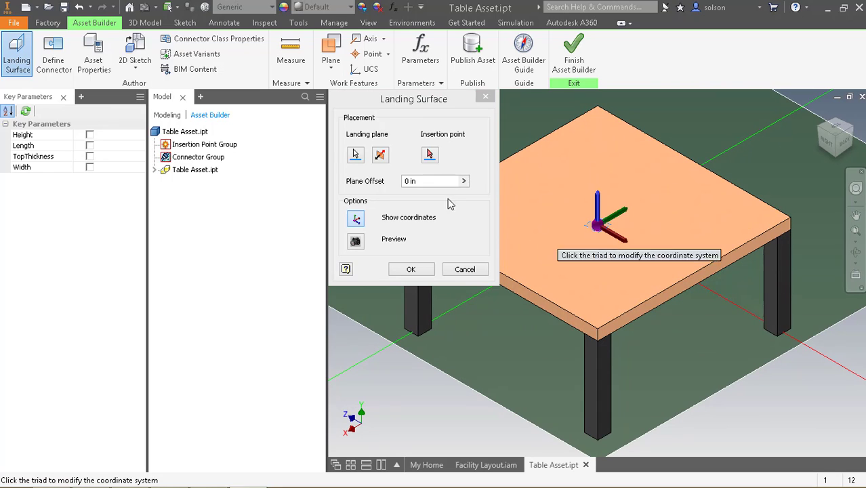
left_click(430, 155)
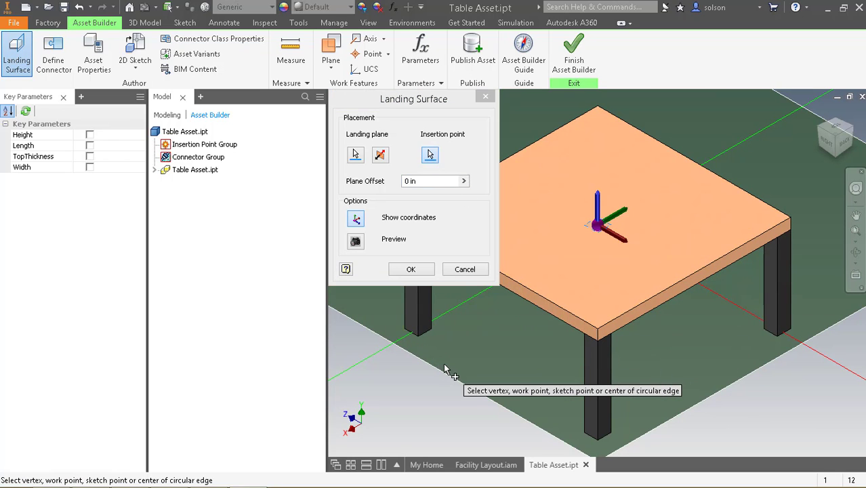
scroll(488, 328, "down", 4)
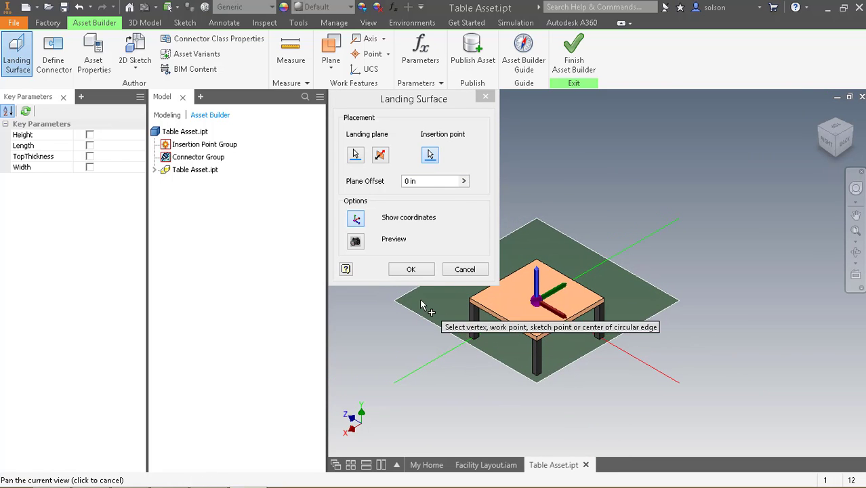
left_click(412, 270)
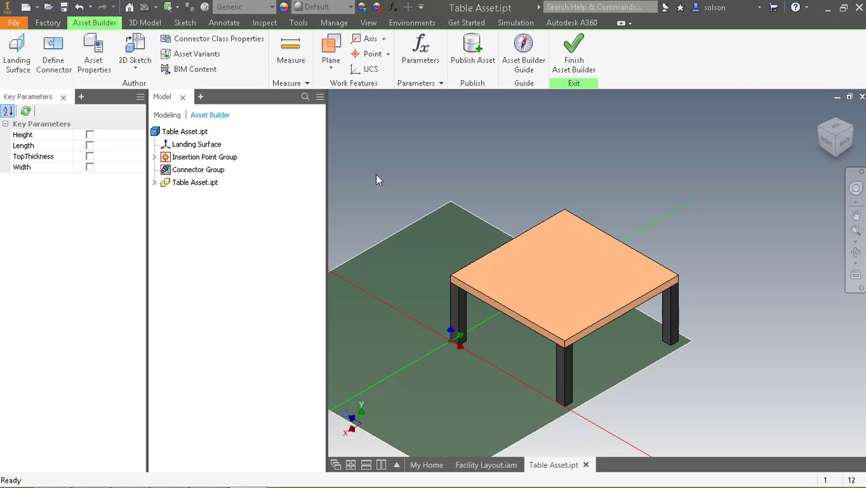
Mark Length, Width and Height as key parameters, leaving TopThickness unmarked
left_click(196, 55)
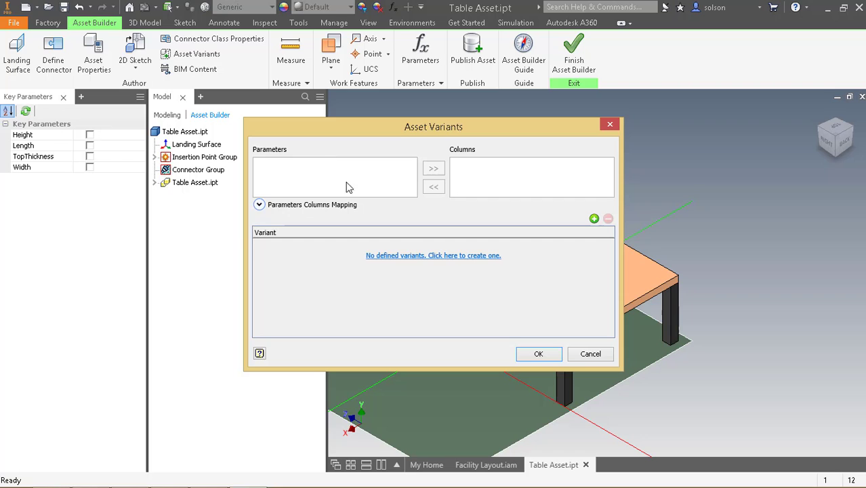
left_click(600, 359)
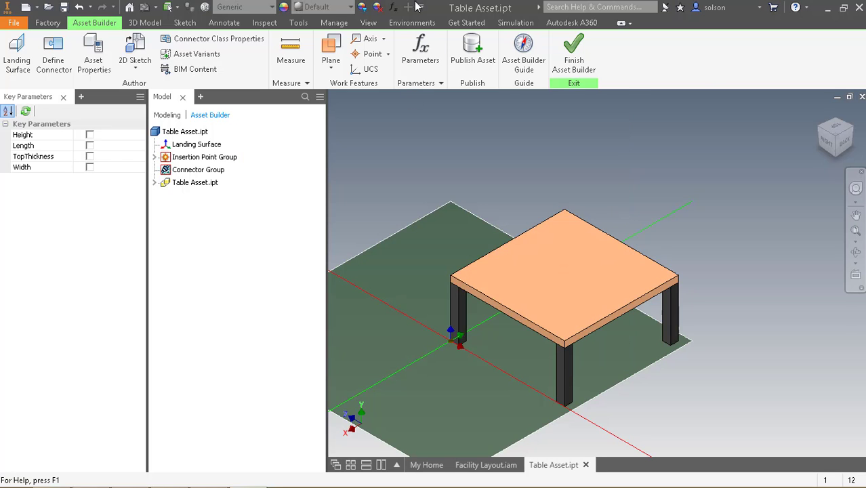
left_click(393, 9)
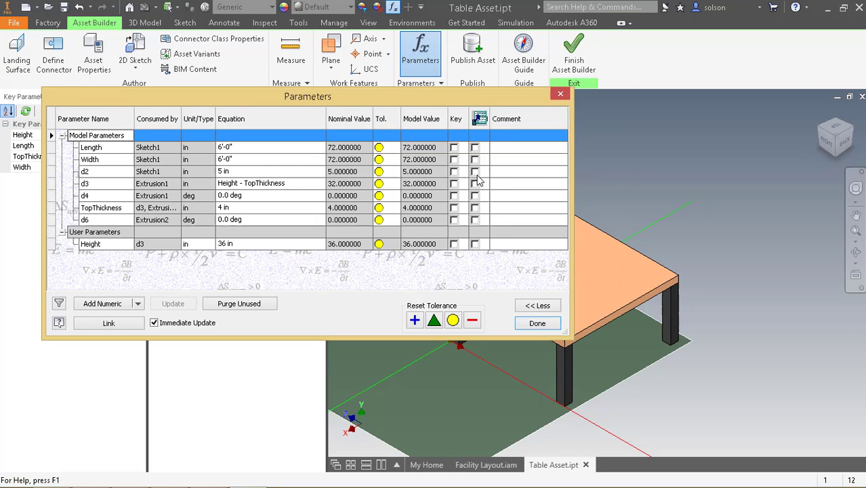
left_click(454, 147)
left_click(454, 159)
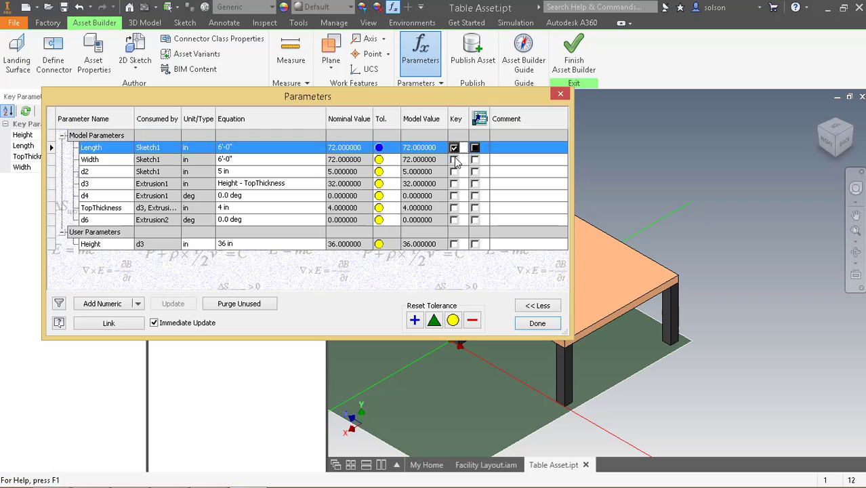
left_click(454, 207)
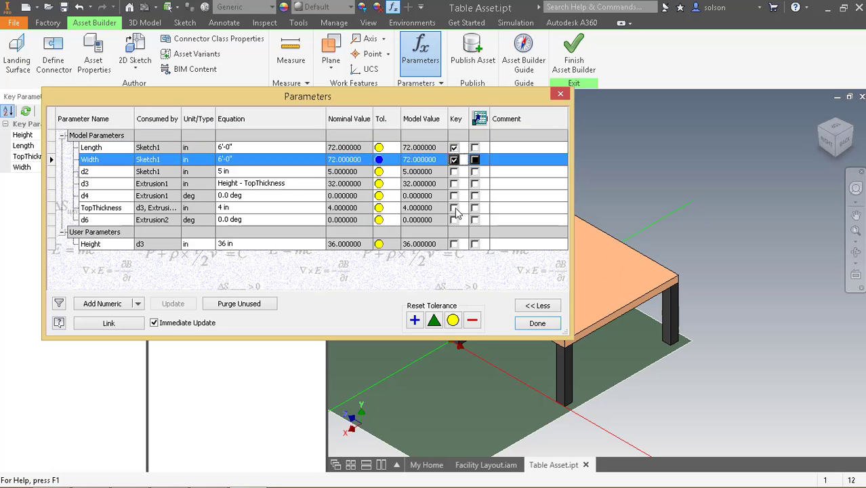
left_click(454, 244)
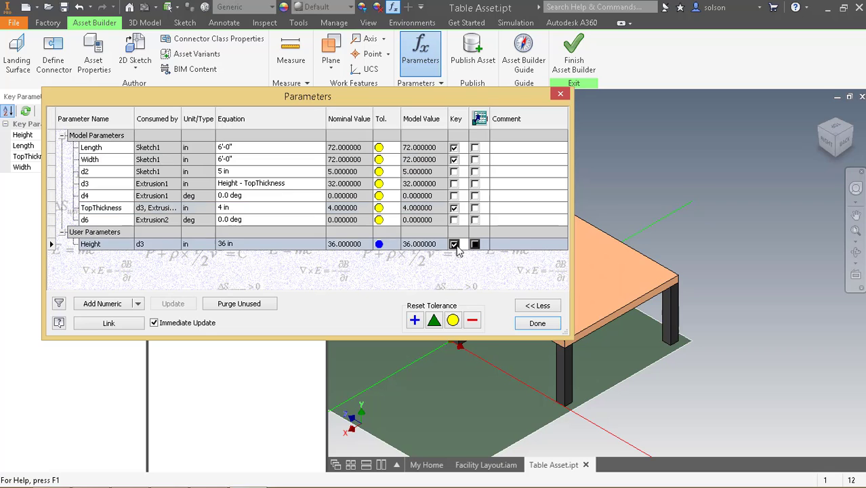
left_click(460, 211)
left_click(537, 324)
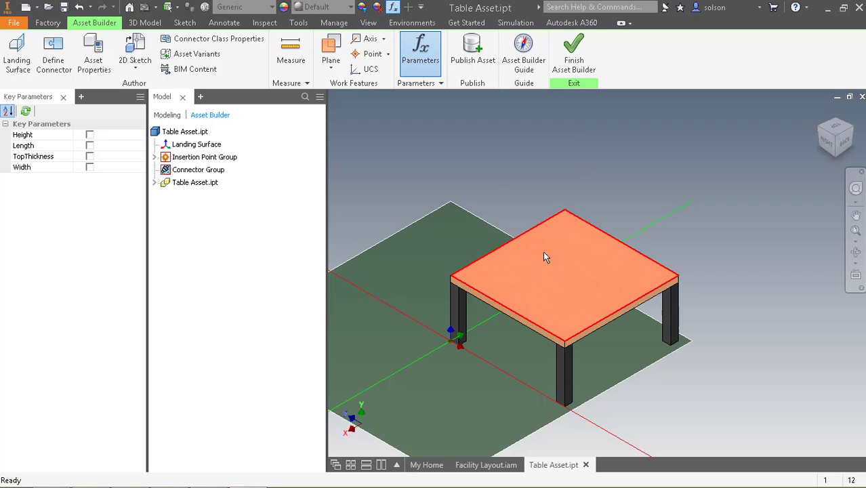
Add Variant_1 to the table asset with Length, Width and Height as variant columns
left_click(212, 55)
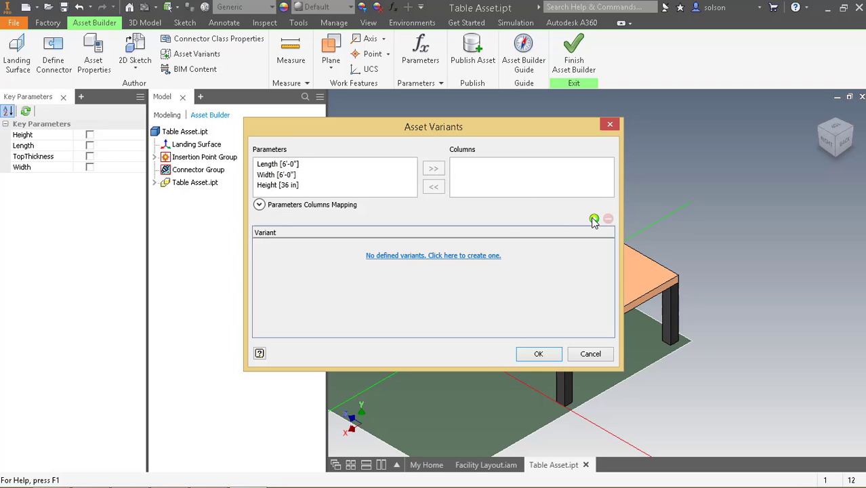
left_click(593, 219)
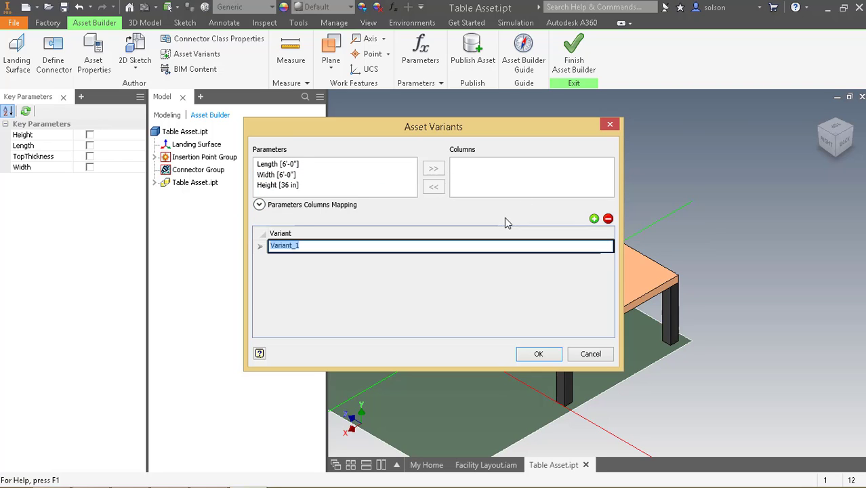
left_click(281, 165)
left_click(434, 170)
left_click(288, 176)
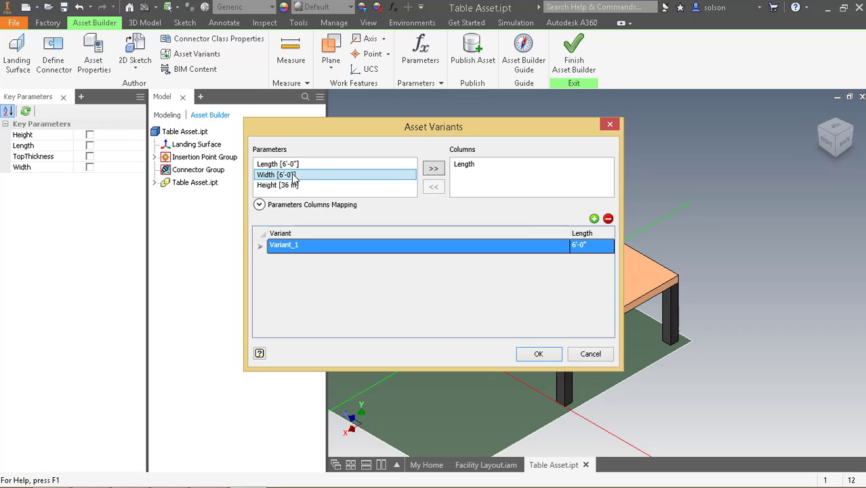
left_click(432, 171)
left_click(291, 186)
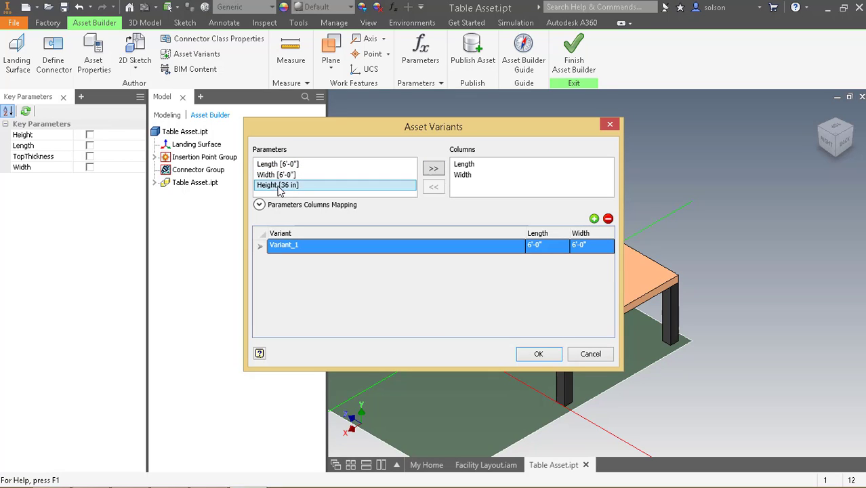
left_click(434, 169)
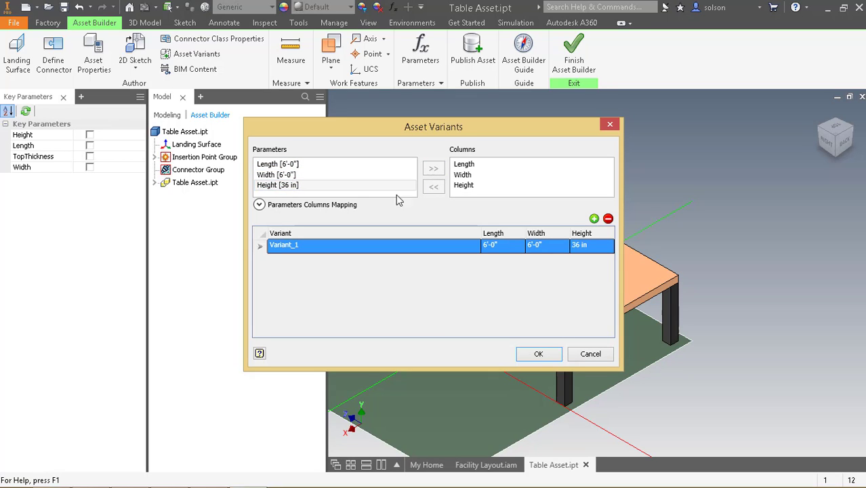
Add Variant_2 with Length 5, Width 5 and Height 42, and apply the variants
left_click(593, 219)
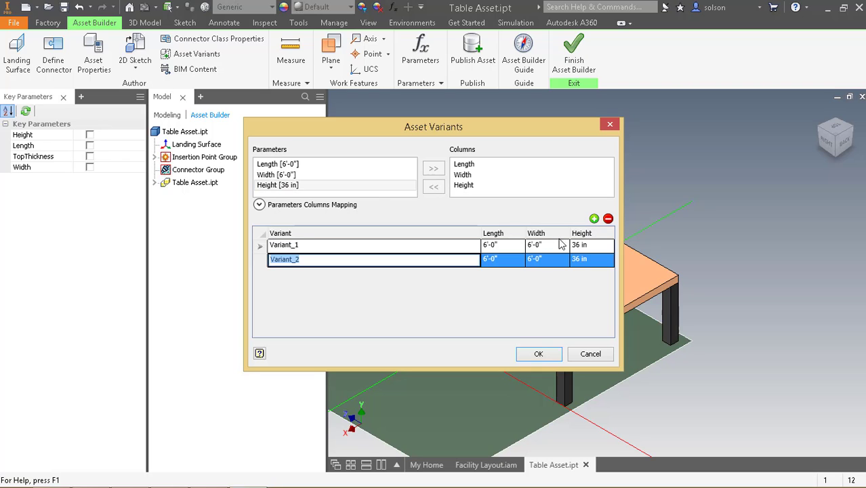
left_click(505, 248)
left_click(505, 260)
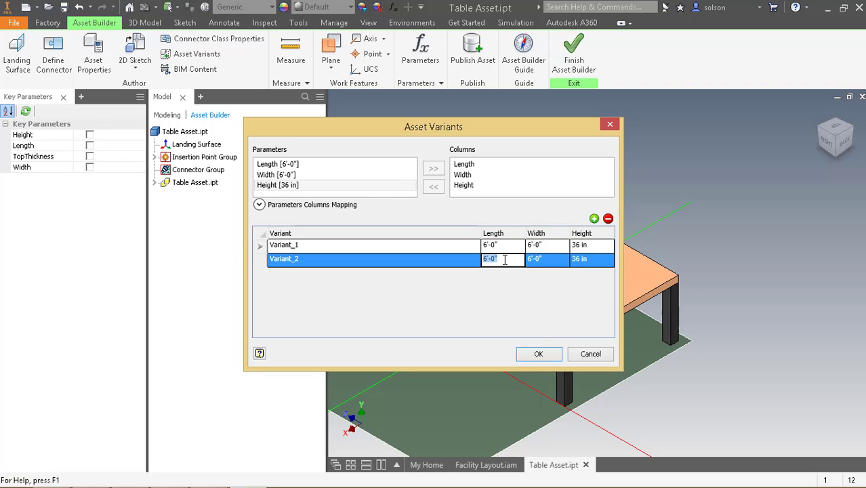
type("5")
key("Tab")
type("5")
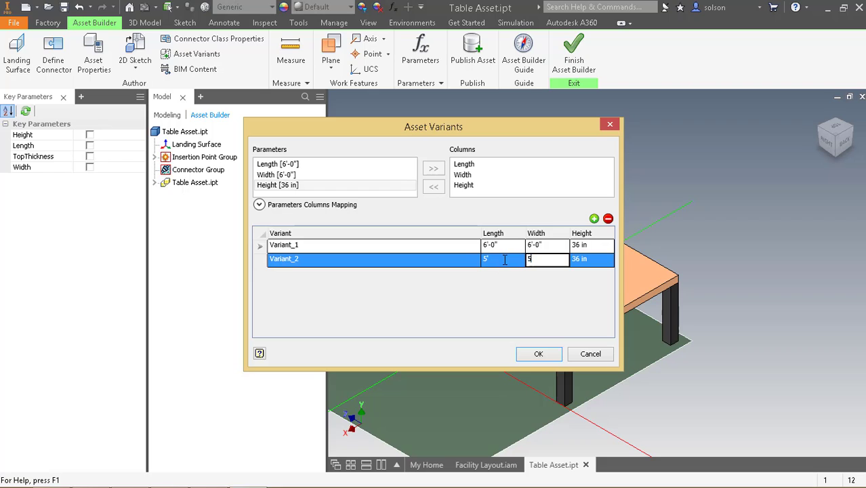
key("Tab")
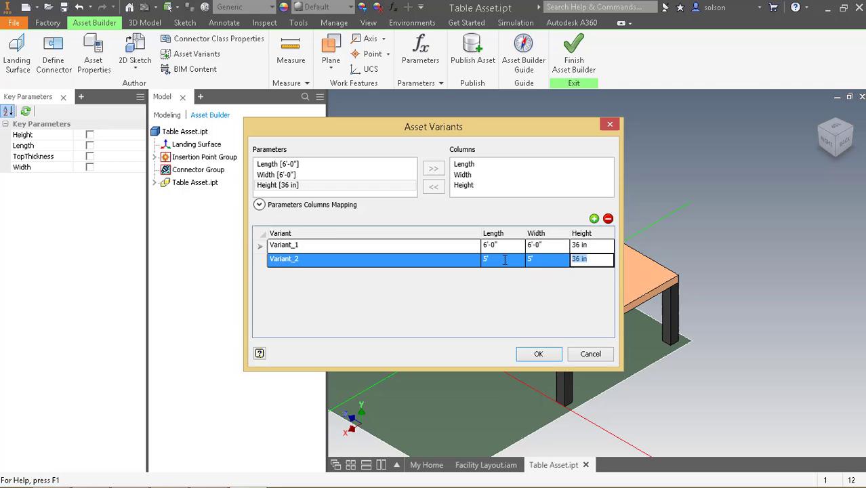
type("42")
key("Return")
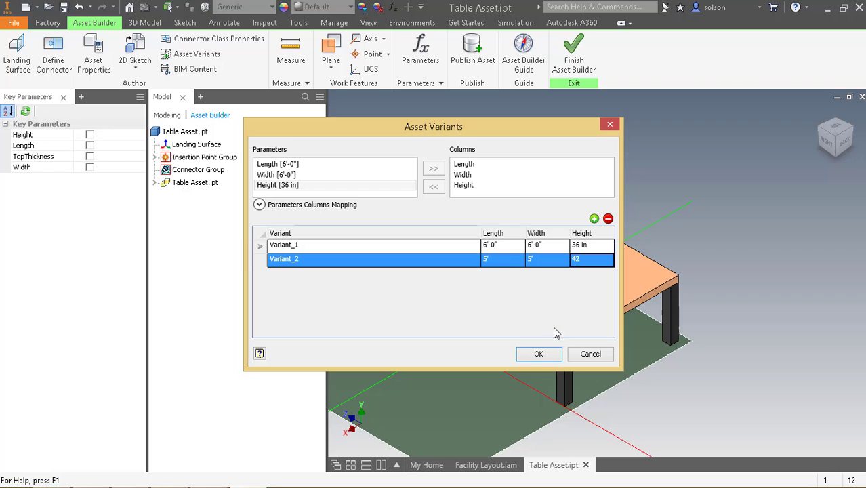
left_click(542, 353)
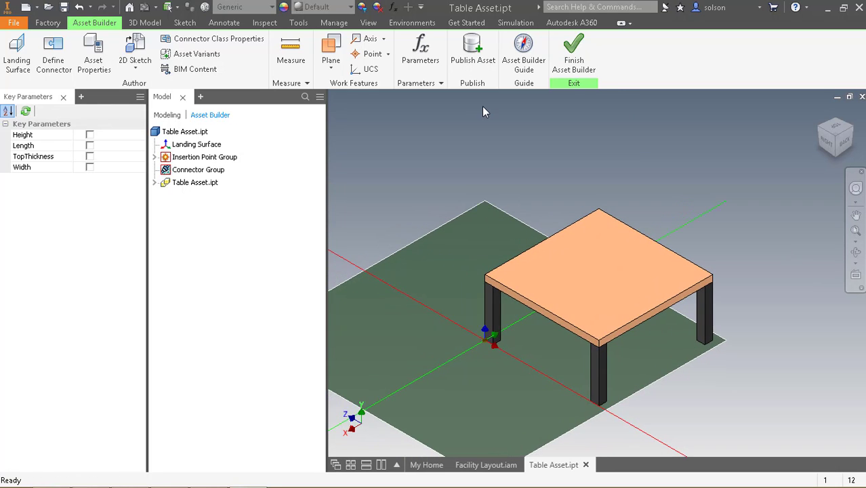
Save Table Asset.ipt, start Publish Asset to User Assets, and review its 3D and 2D options
left_click(64, 7)
left_click(477, 60)
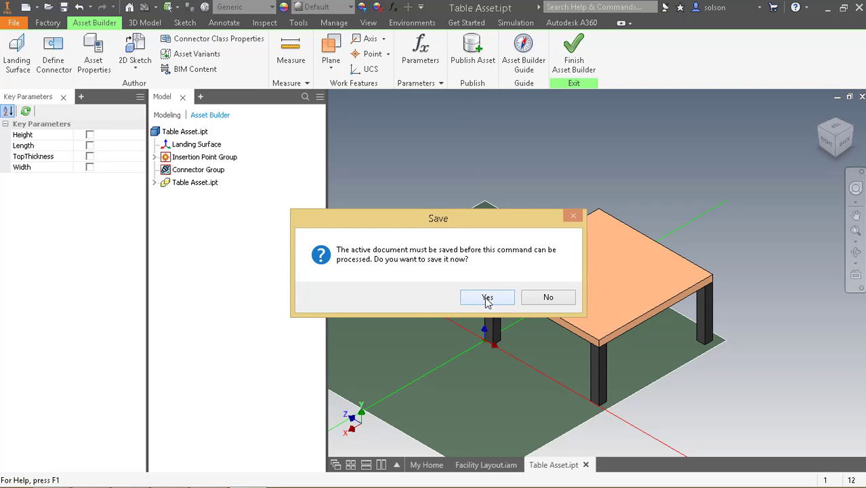
left_click(487, 297)
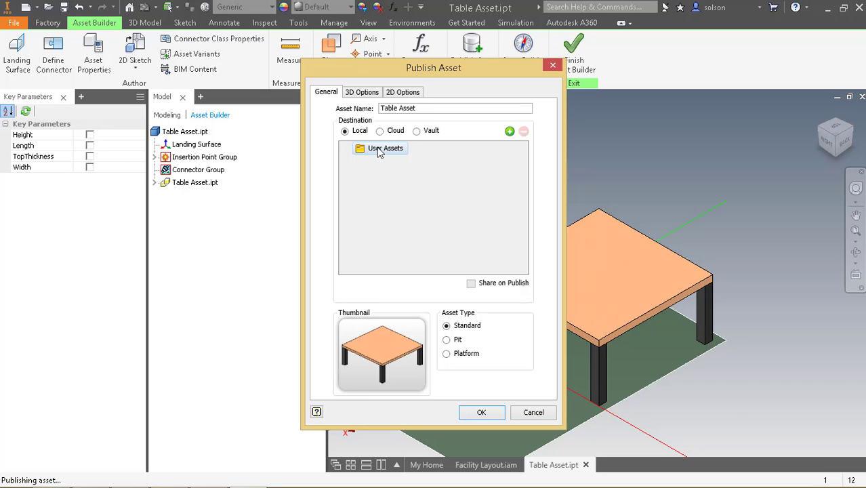
left_click(367, 92)
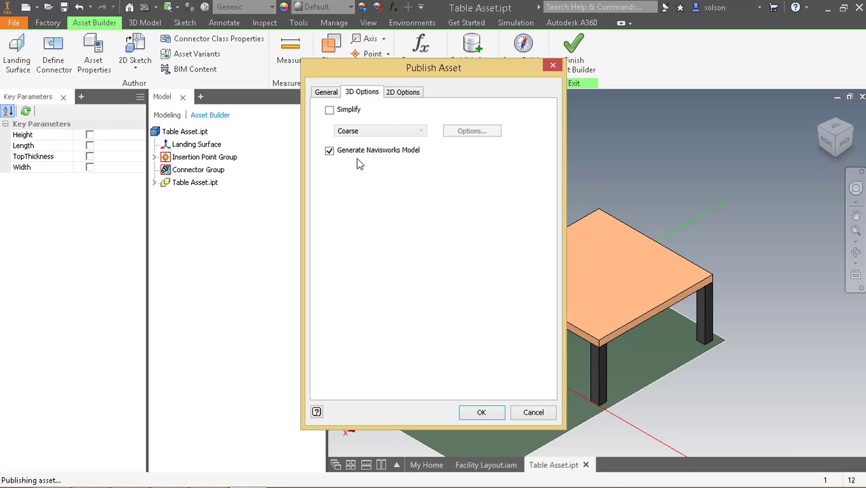
left_click(401, 94)
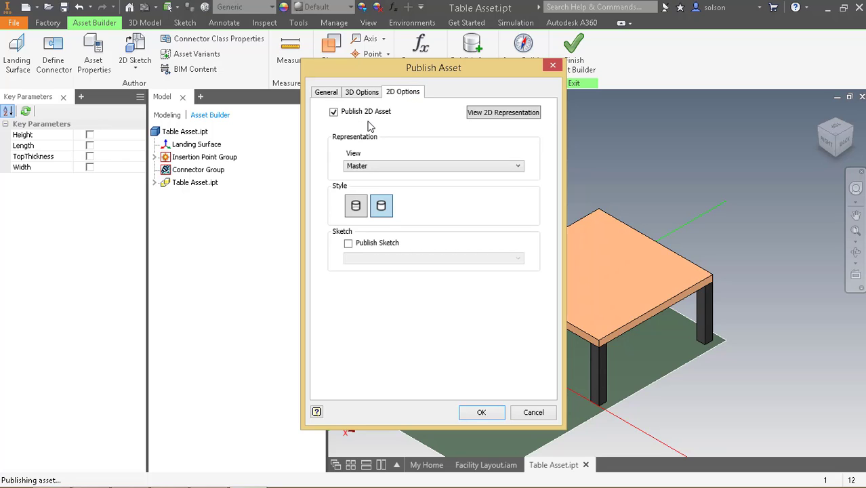
Preview the table's 2D top-view representation, then publish Table Asset with these settings
left_click(504, 114)
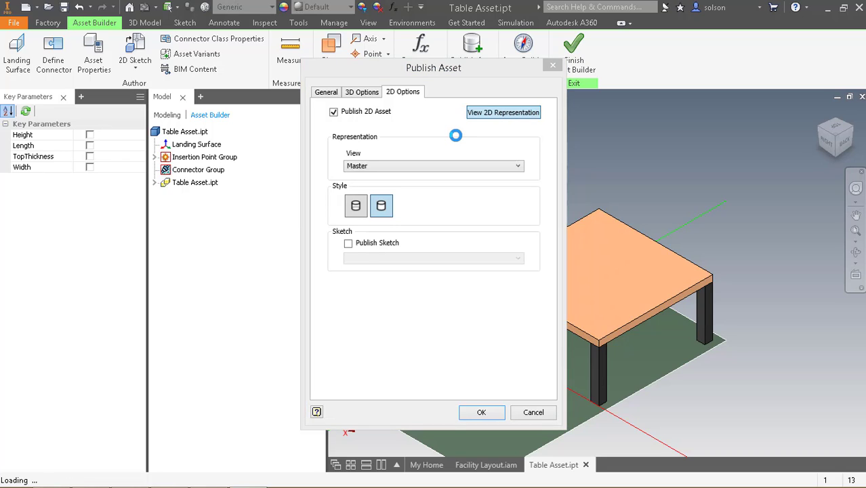
left_click(491, 115)
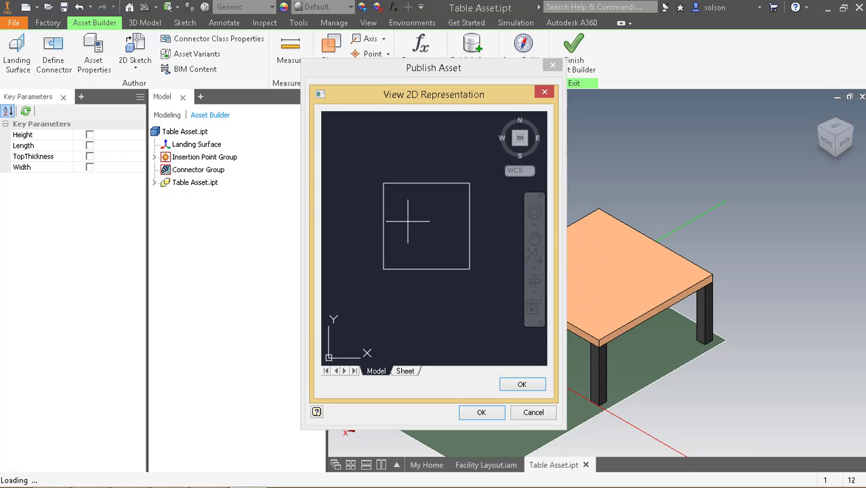
left_click(522, 383)
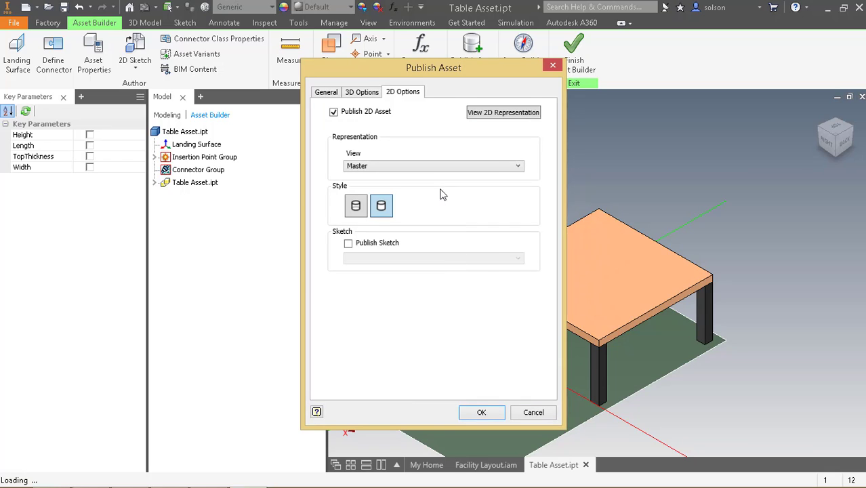
left_click(481, 411)
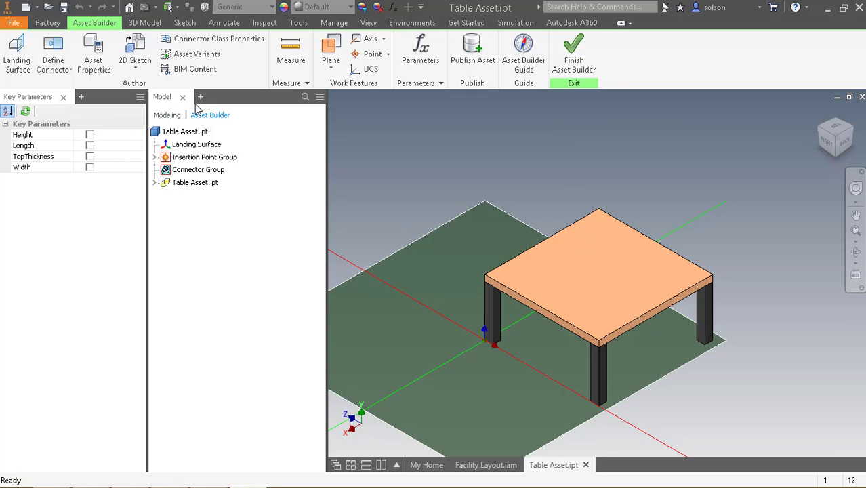
Finish the Asset Builder to leave asset authoring for the table
left_click(574, 55)
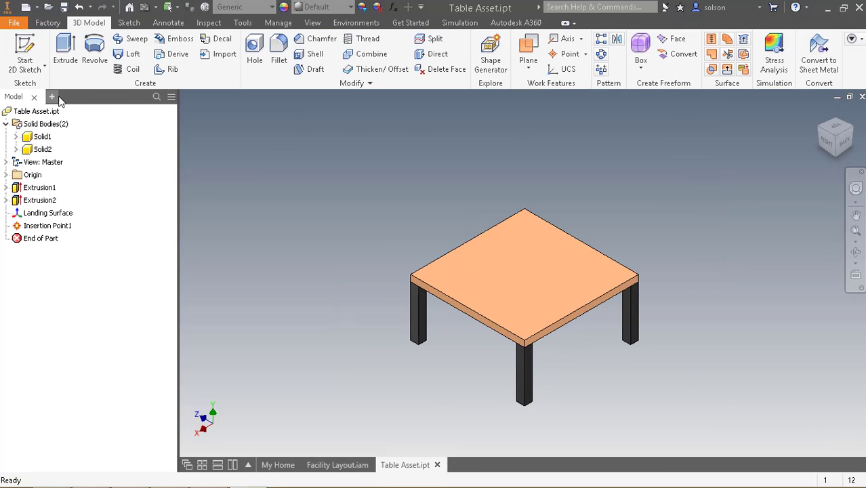
left_click(52, 96)
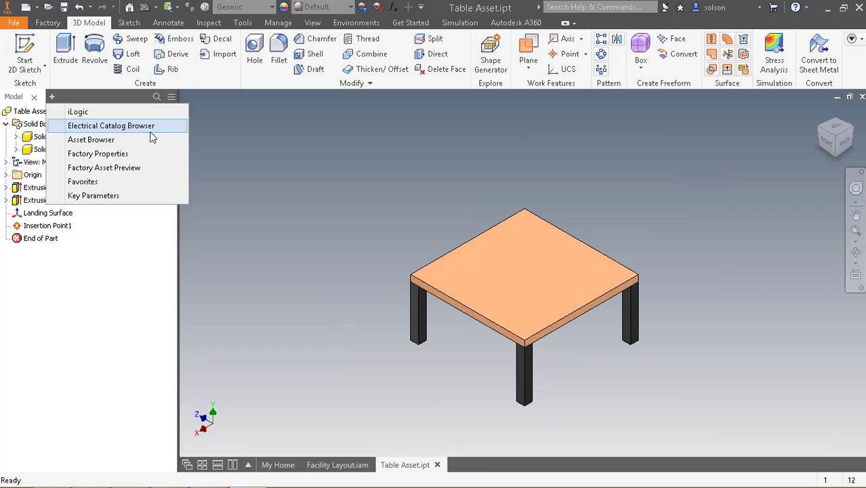
left_click(150, 168)
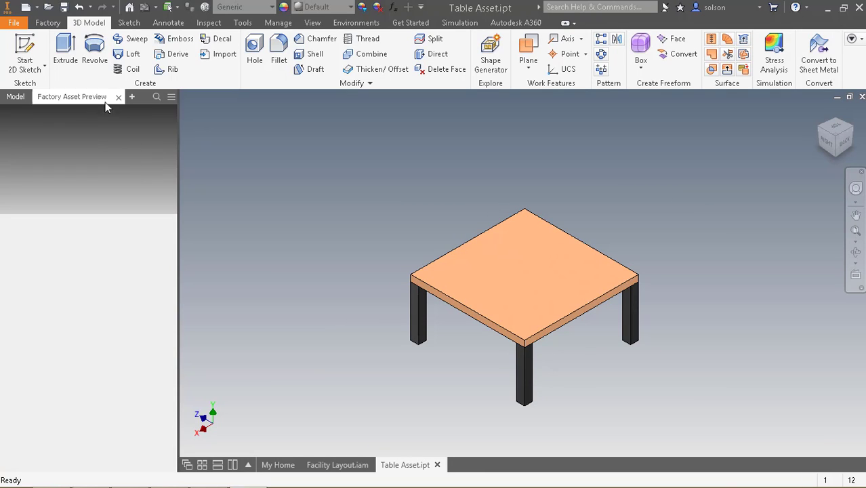
left_click(119, 96)
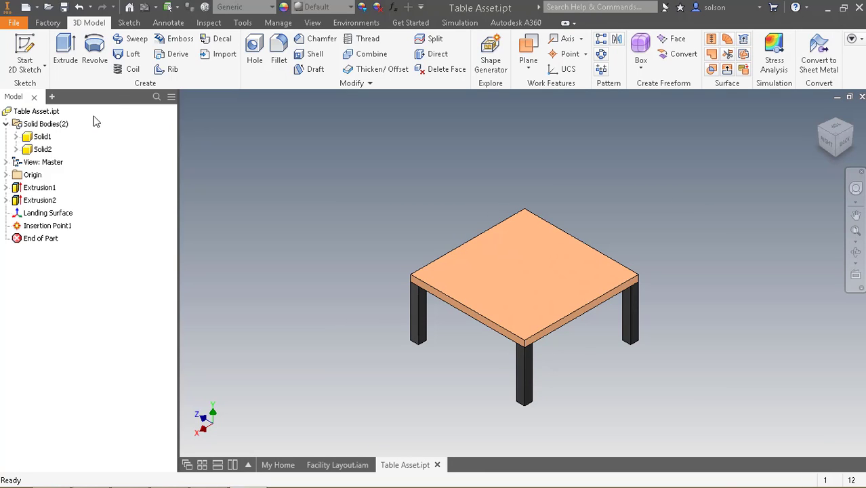
Add the Asset Browser panel and open the User Assets folder showing Table Asset
left_click(52, 97)
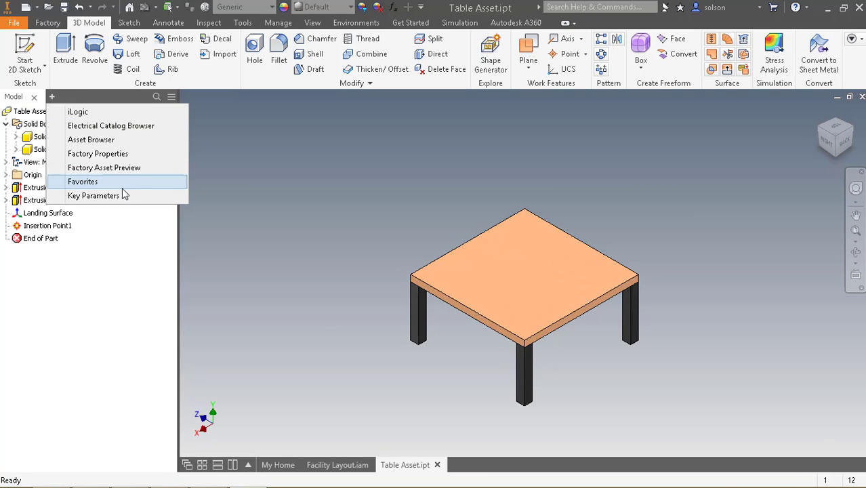
left_click(125, 141)
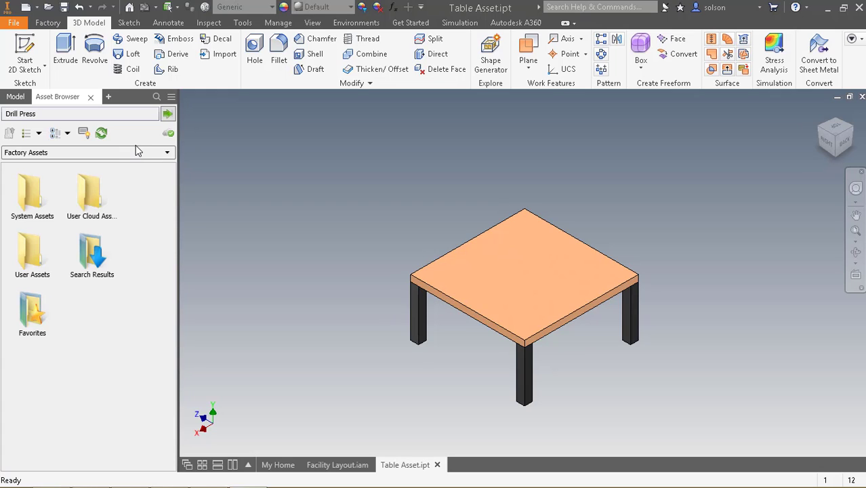
double_click(29, 262)
mouse_move(33, 194)
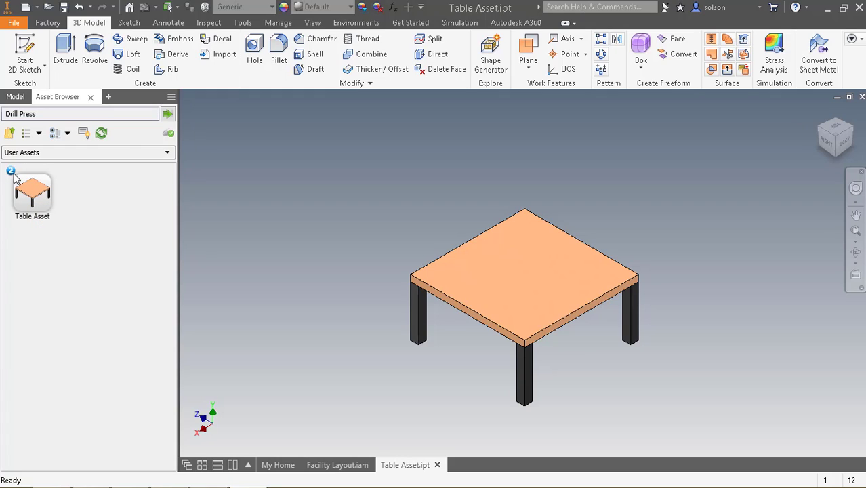
mouse_move(14, 175)
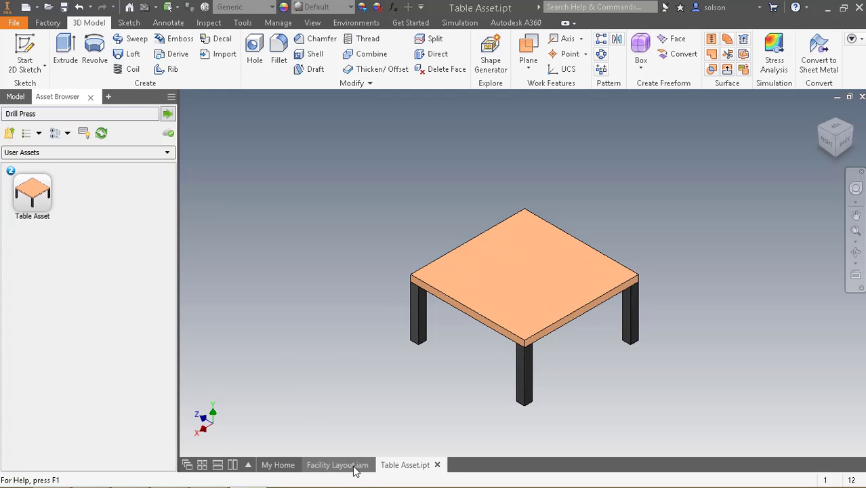
In Facility Layout.iam, drag Table Asset from the Asset Browser onto the scanned worktable
left_click(354, 467)
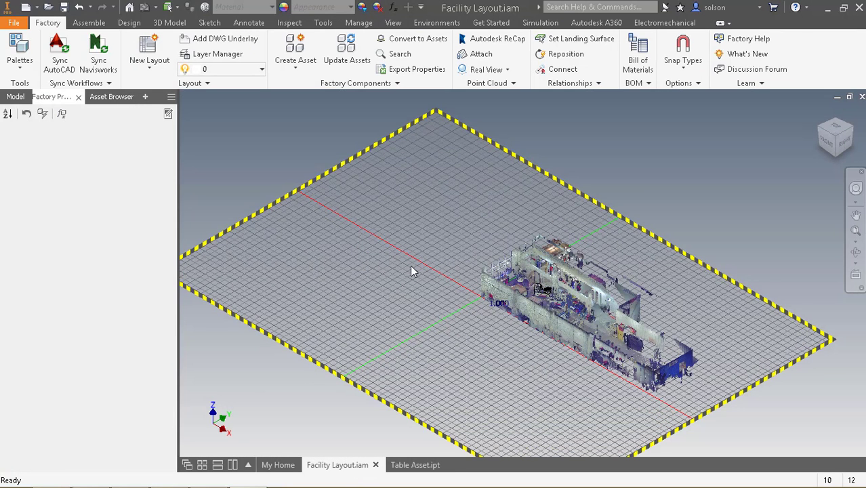
scroll(435, 242, "down", 3)
scroll(499, 280, "up", 5)
scroll(498, 276, "up", 6)
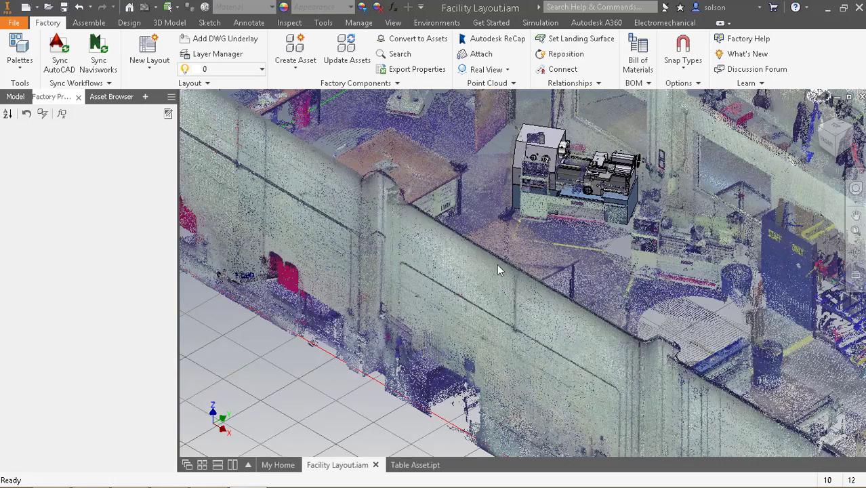
middle_click_drag(497, 263, 521, 259)
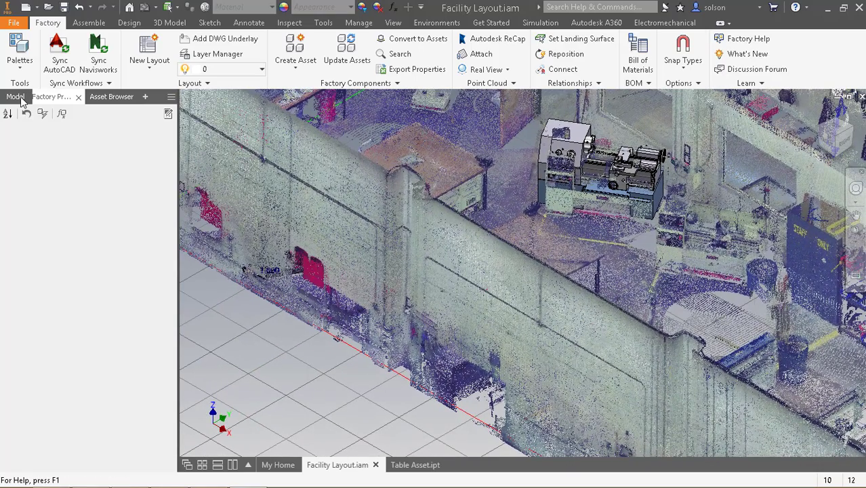
left_click(103, 97)
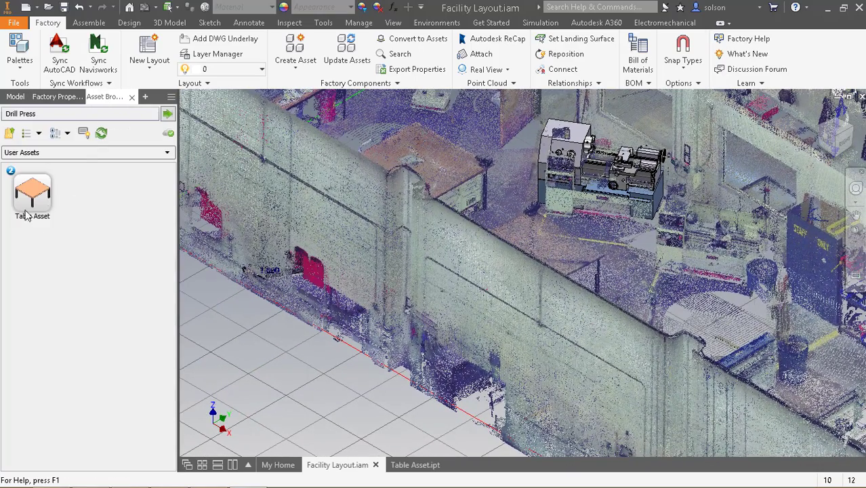
left_click_drag(32, 198, 493, 196)
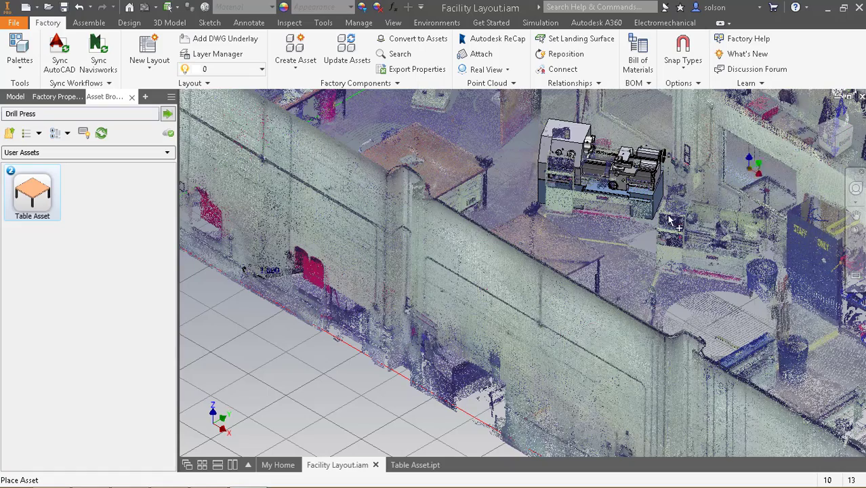
middle_click_drag(594, 277, 499, 294, "shift")
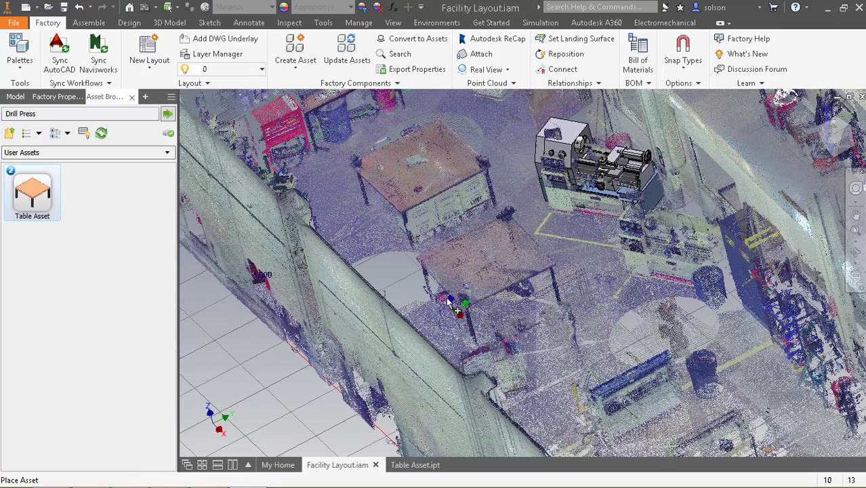
scroll(440, 291, "down", 5)
scroll(433, 296, "up", 6)
scroll(428, 293, "up", 3)
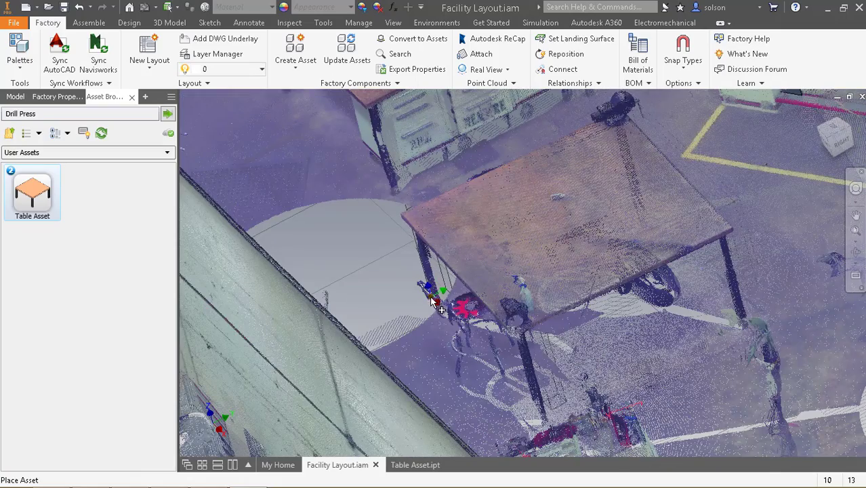
left_click(434, 301)
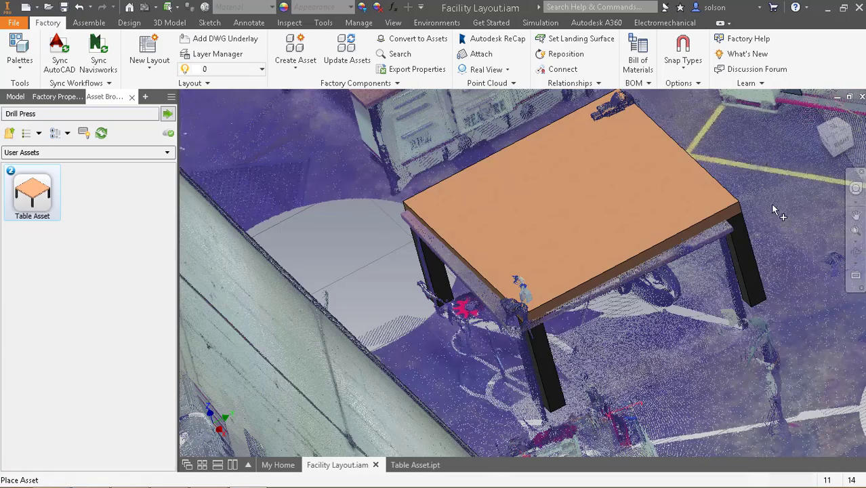
From the Top view, move the placed table -2.371 in along Y and finish repositioning
left_click(836, 134)
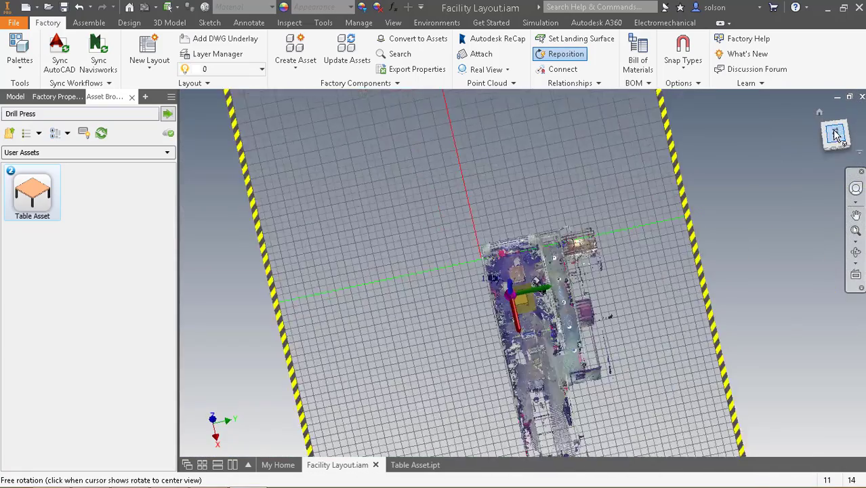
scroll(522, 307, "down", 8)
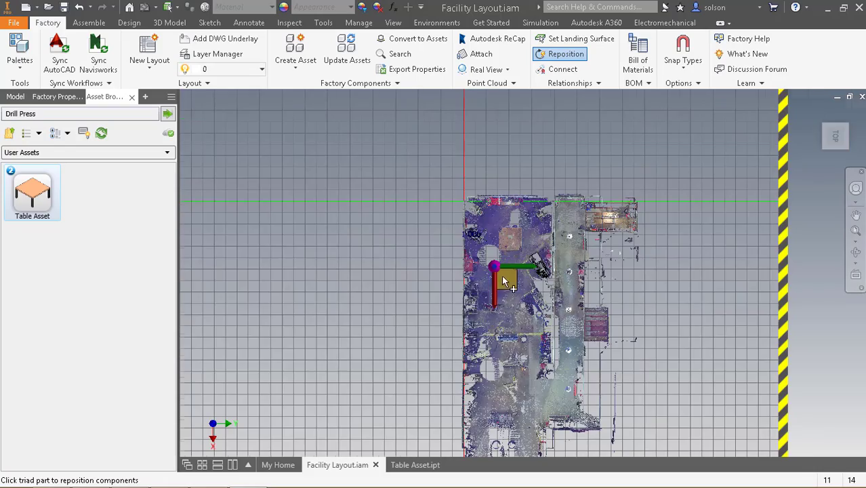
scroll(482, 245, "down", 4)
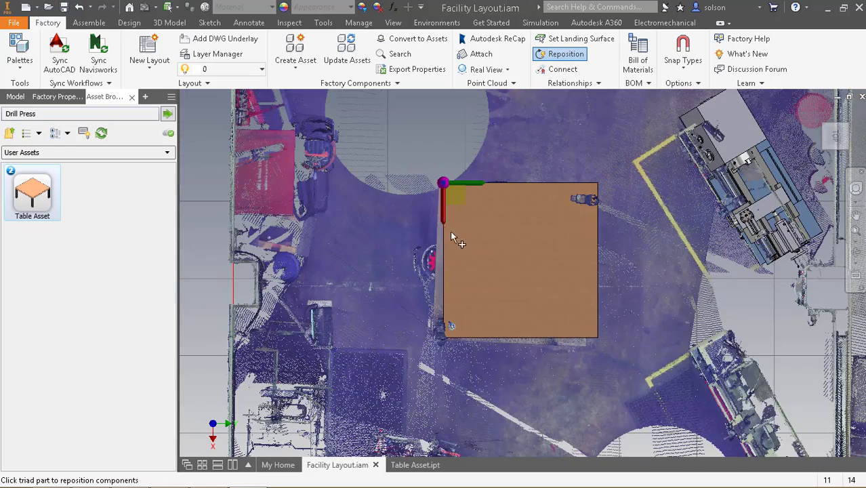
scroll(450, 230, "up", 2)
key("F4")
left_click_drag(461, 212, 465, 233)
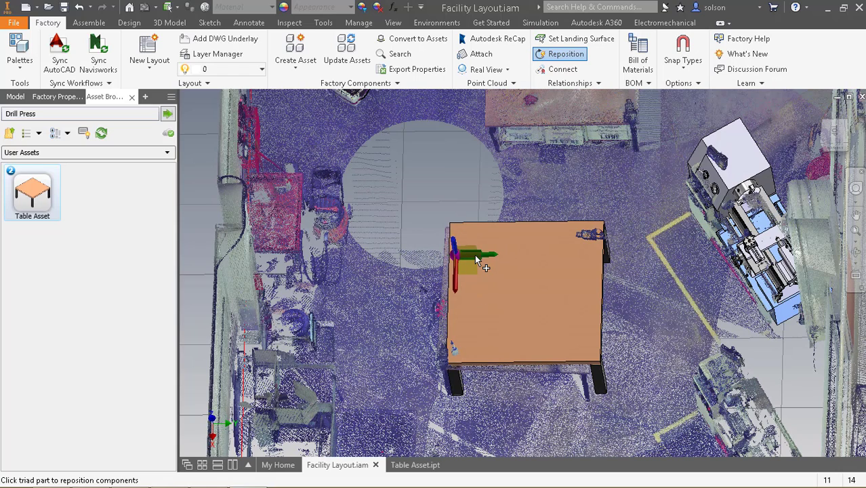
left_click_drag(476, 260, 471, 259)
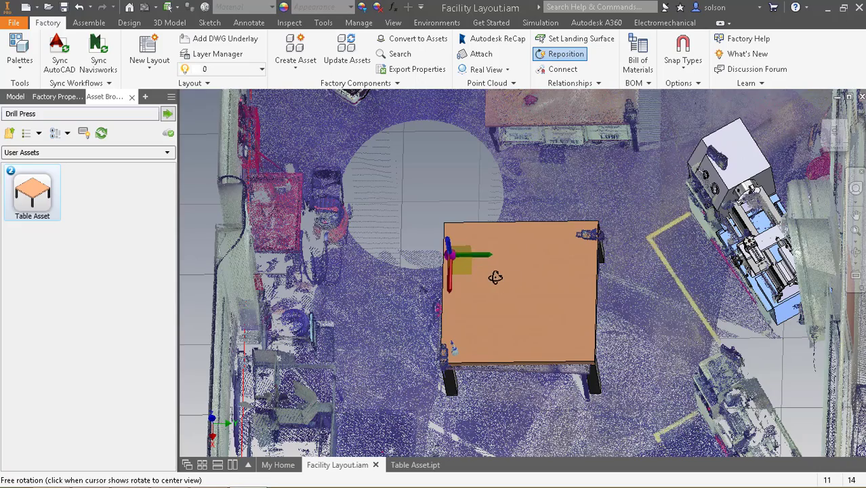
middle_click_drag(495, 276, 546, 325, "shift")
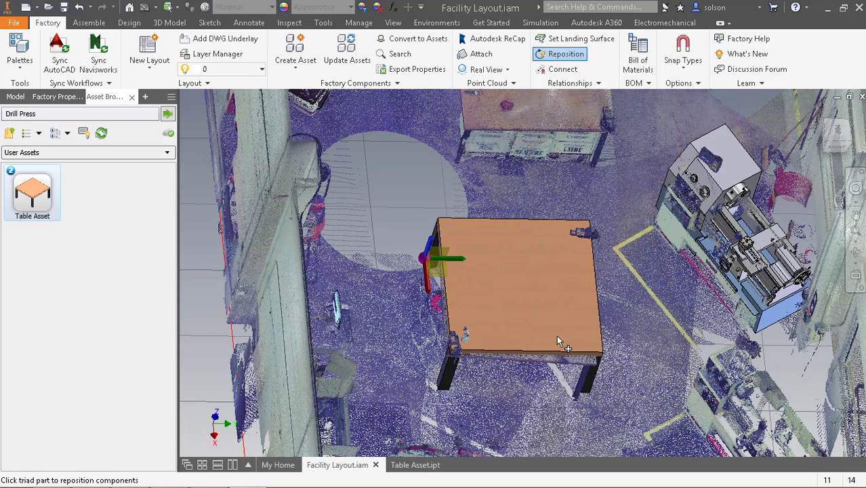
right_click(556, 328)
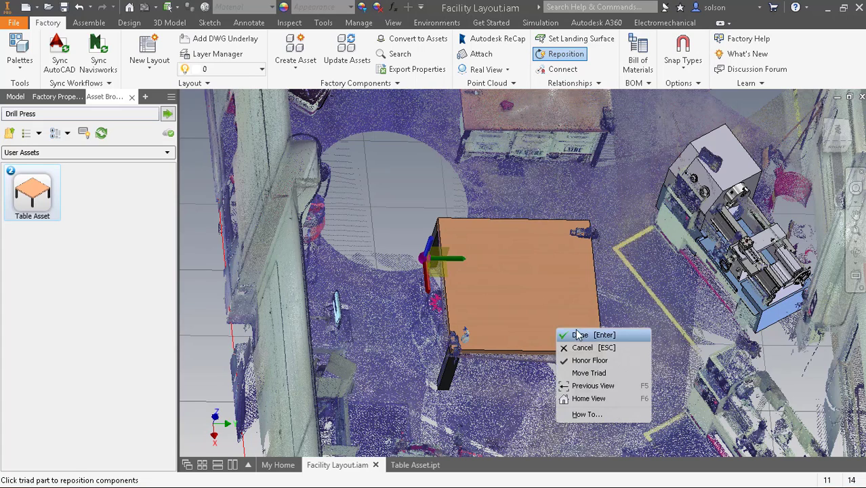